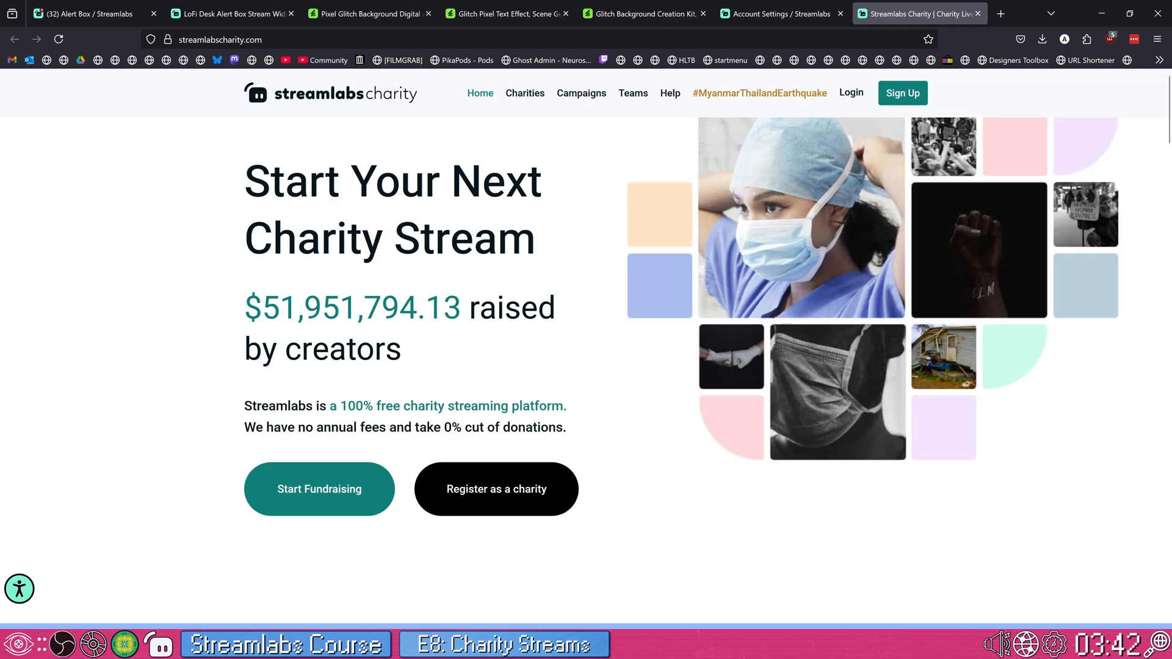
Look through the charity platform's home page for its charity selection, fee policy, supported streaming platforms and joining steps
scroll(444, 395, down, 15)
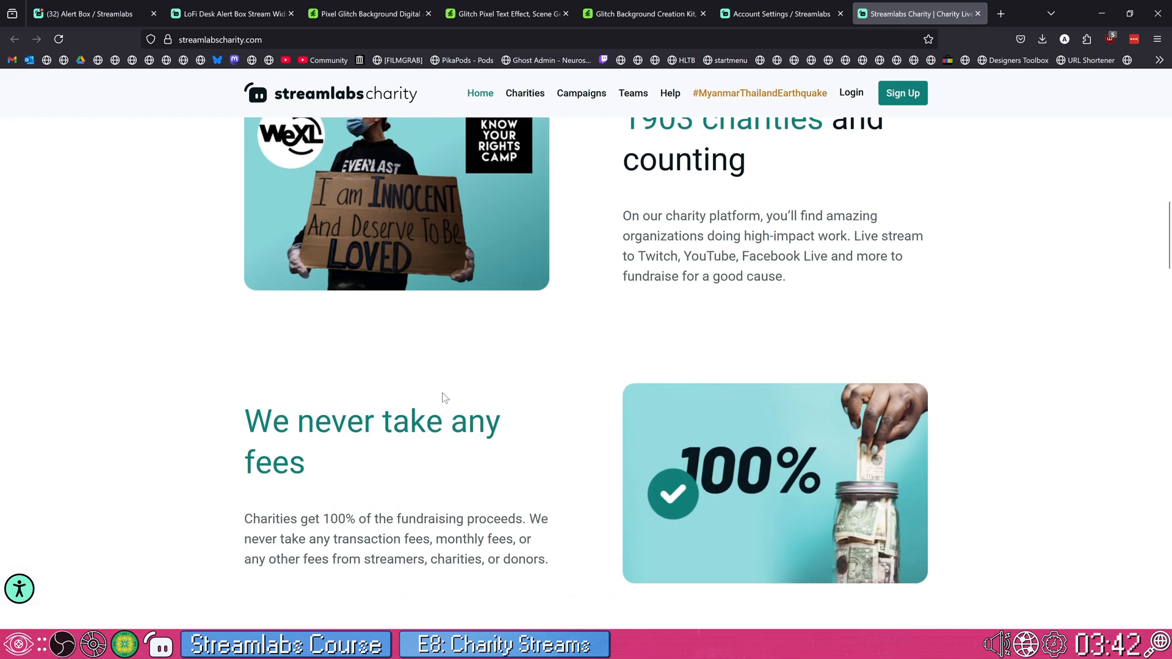
scroll(446, 396, up, 2)
drag(623, 184, 694, 184)
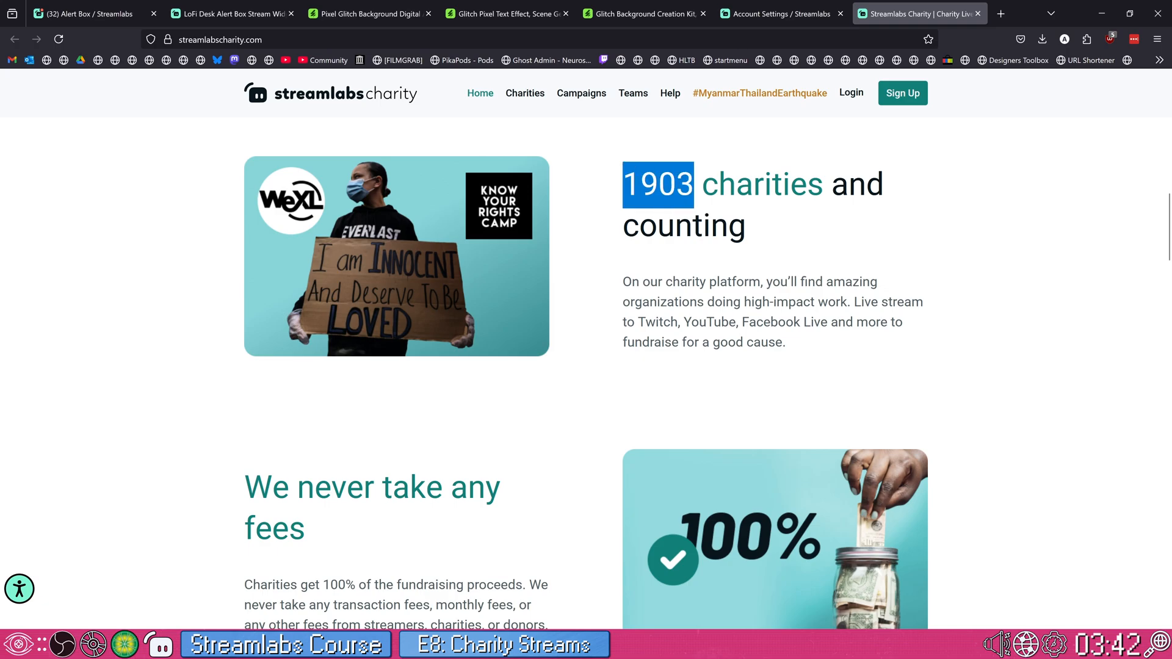
scroll(532, 328, down, 8)
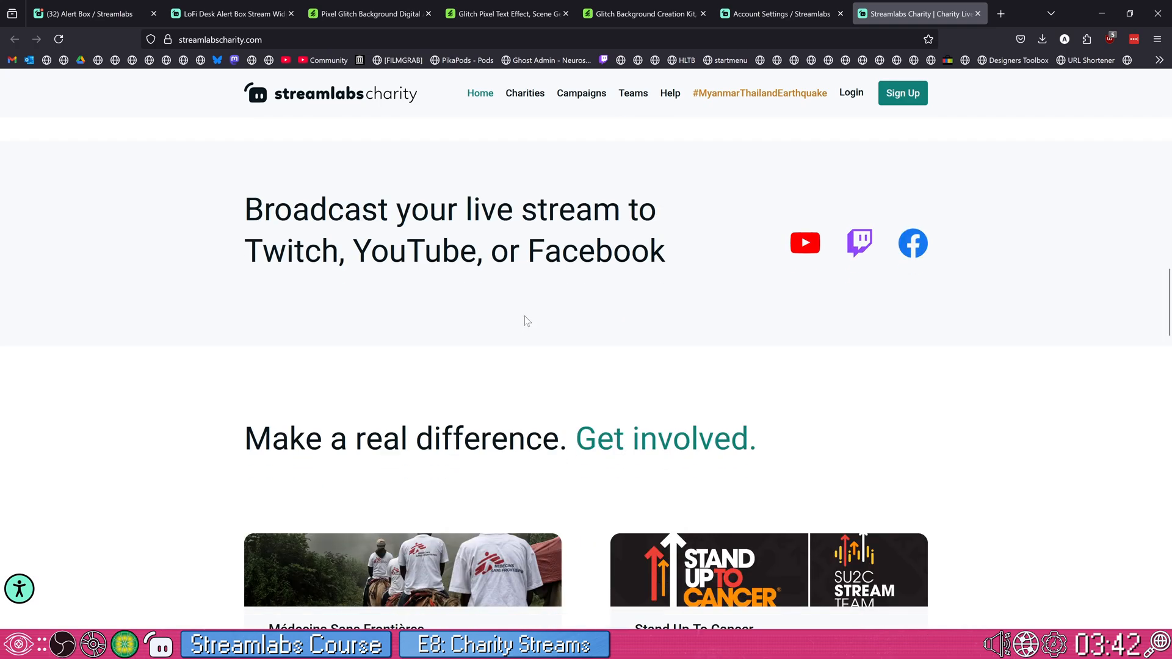
scroll(523, 315, down, 4)
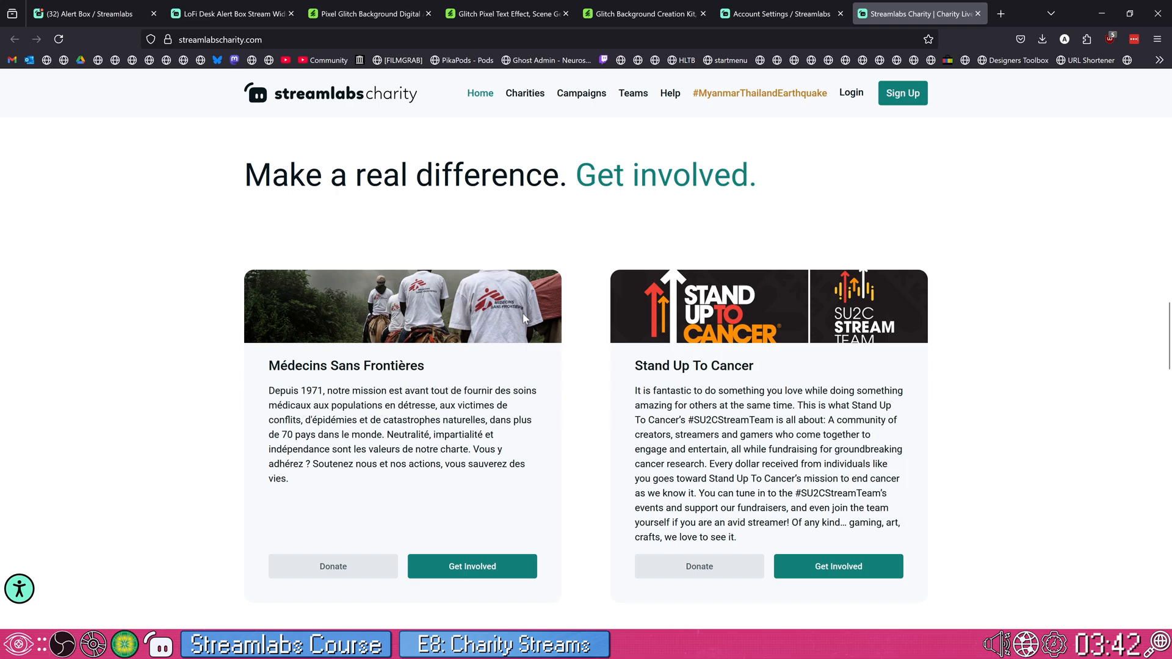
scroll(523, 313, down, 12)
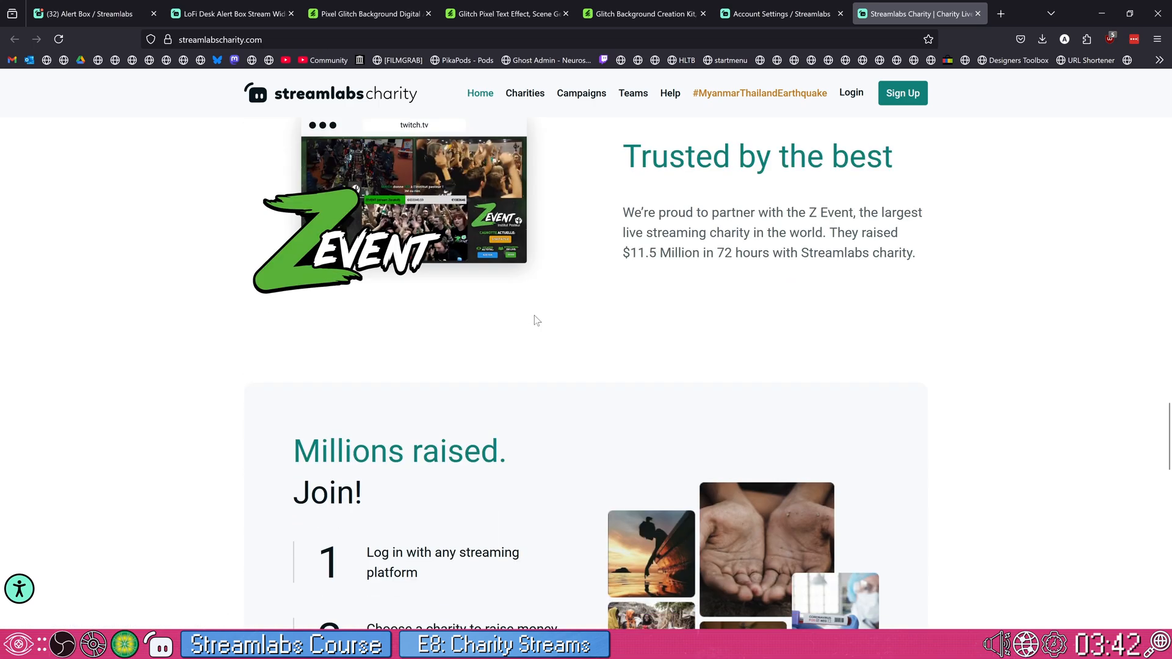
scroll(592, 301, down, 2)
scroll(447, 379, down, 2)
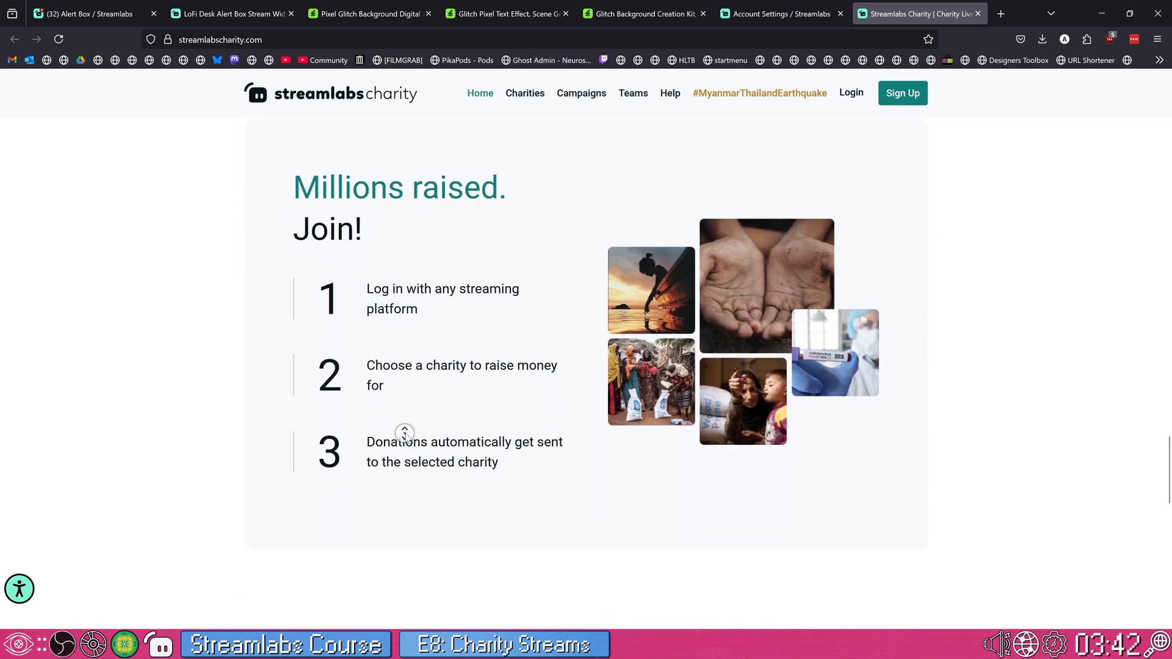
key(Home)
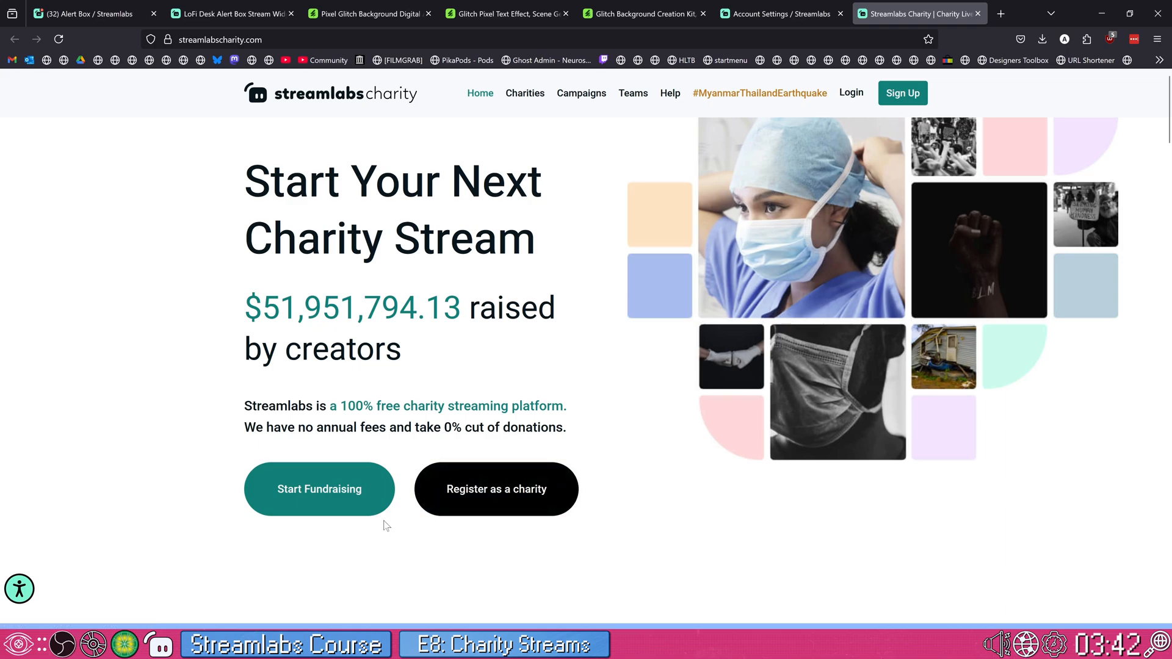
Start a fundraiser for The Trevor Project from the charity list and log in with the Twitch account
click(332, 489)
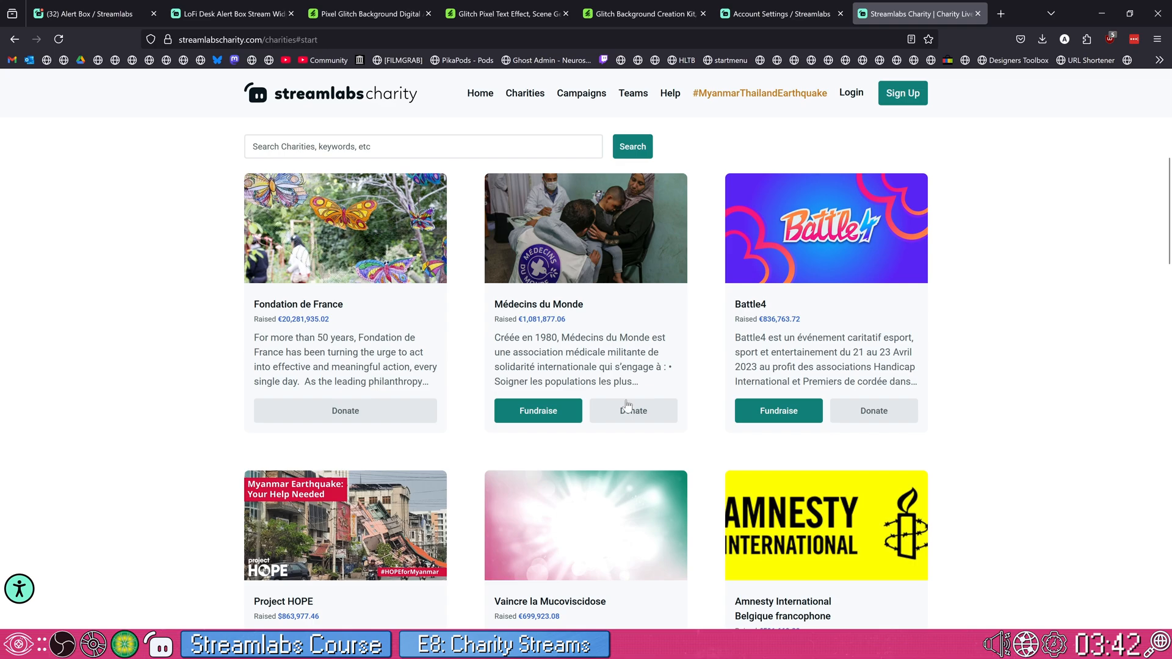
scroll(698, 331, down, 7)
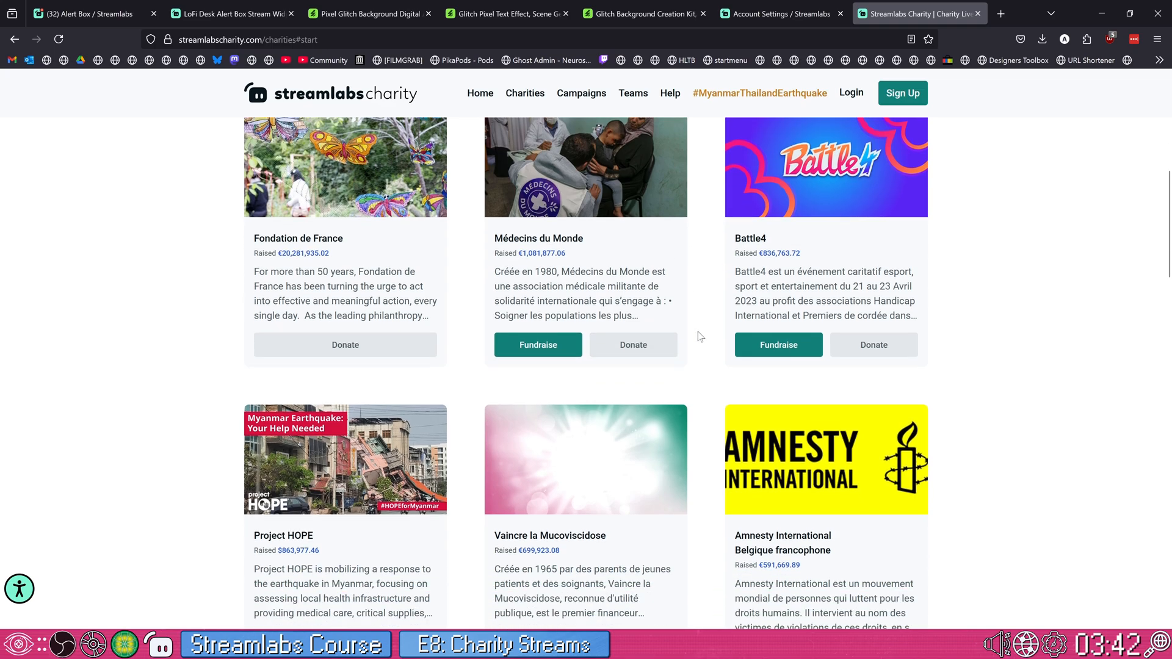
scroll(699, 332, down, 6)
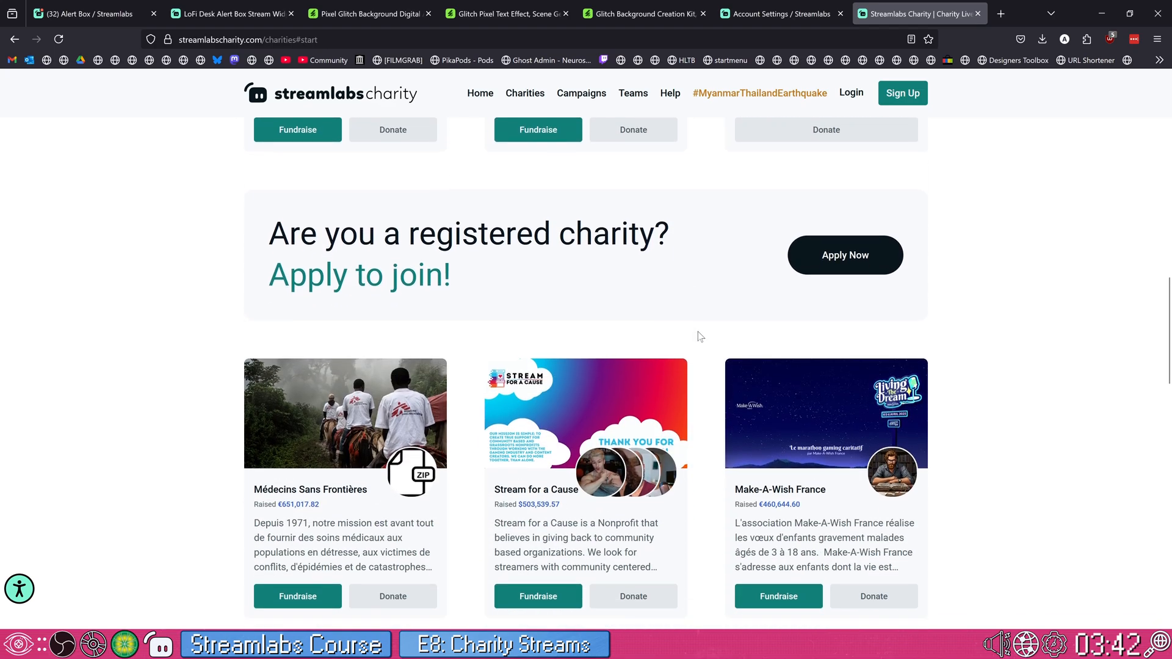
scroll(700, 337, down, 2)
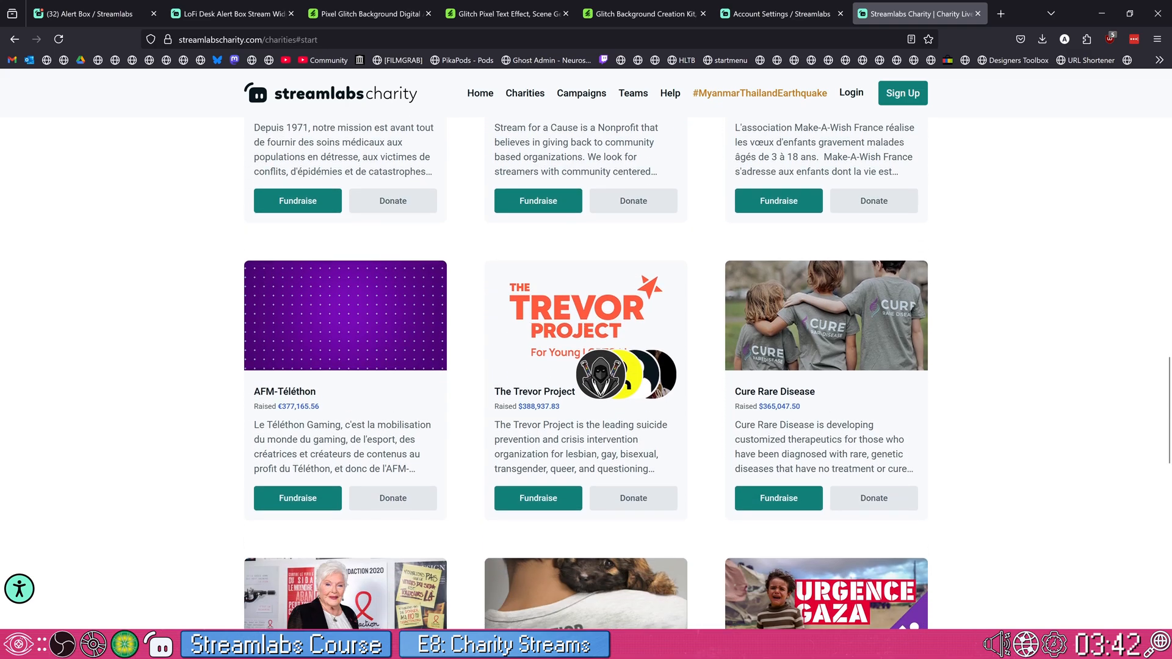
scroll(586, 374, down, 2)
scroll(553, 383, up, 1)
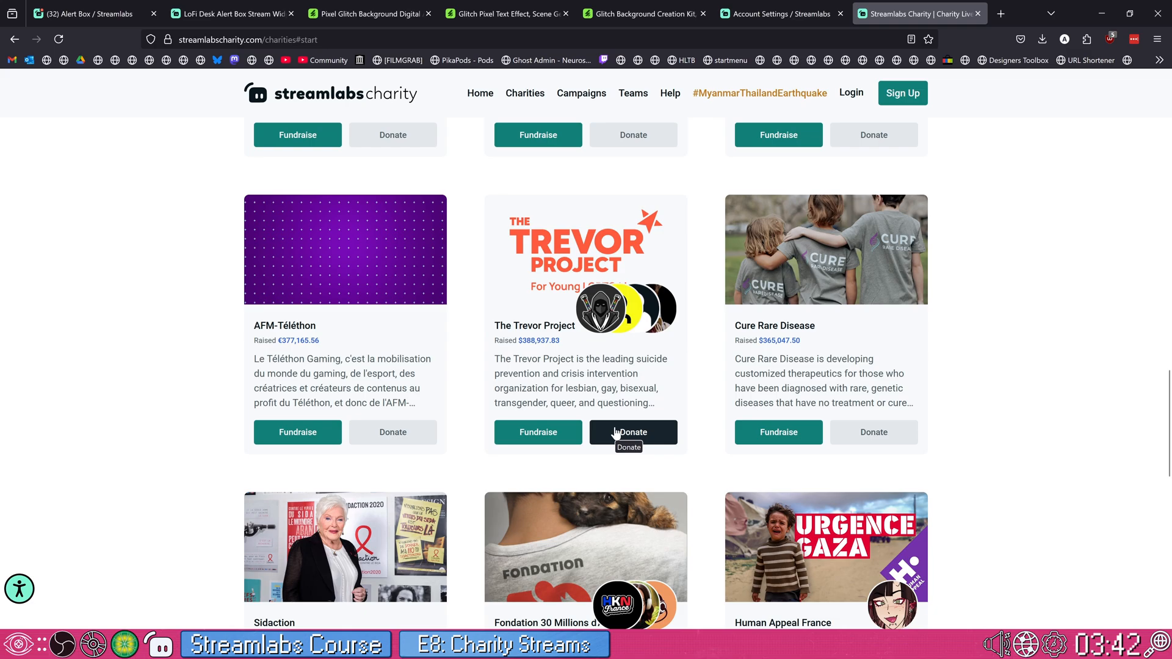
click(552, 435)
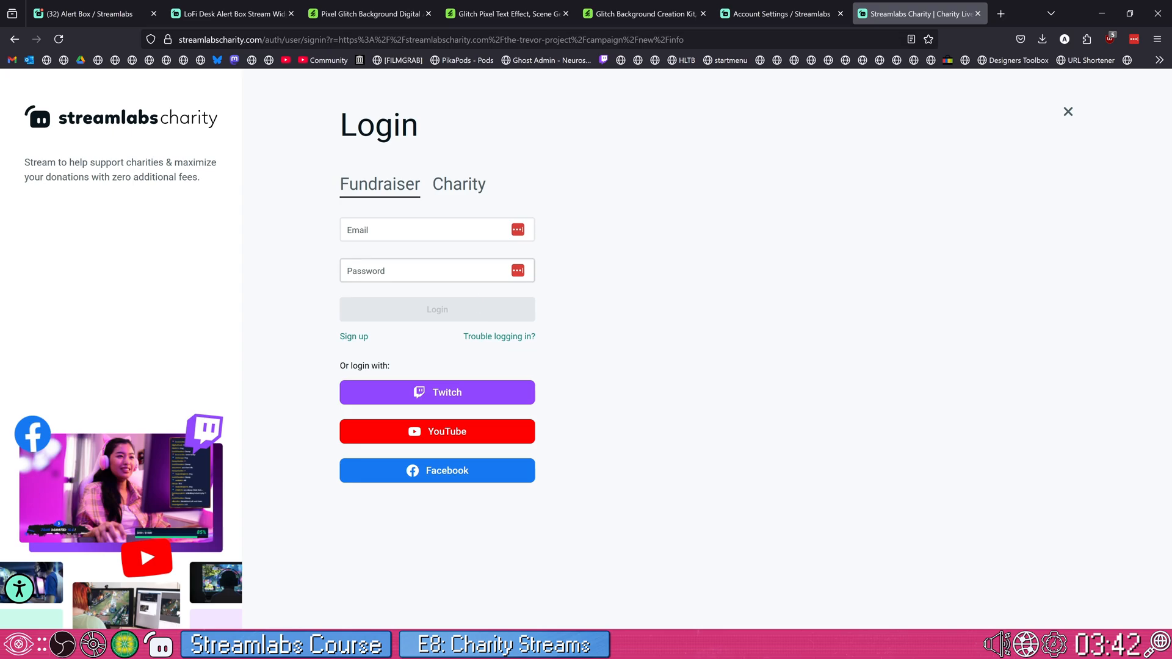
click(443, 390)
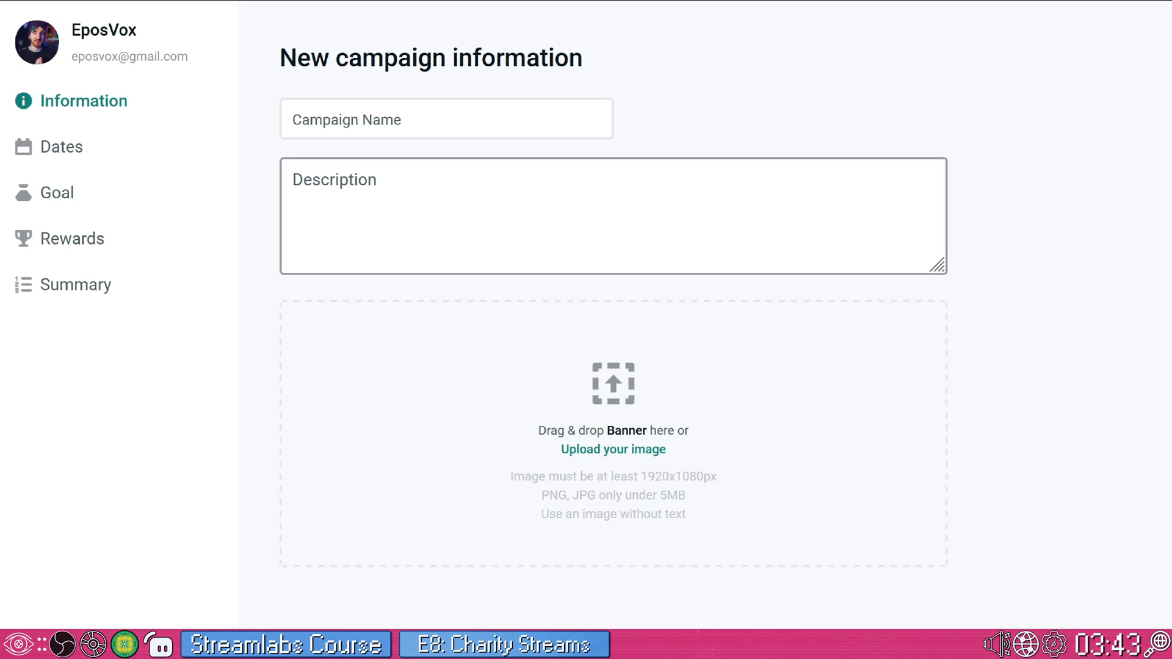
Name the new campaign "Trevor Project x EposVox TEST"
click(442, 122)
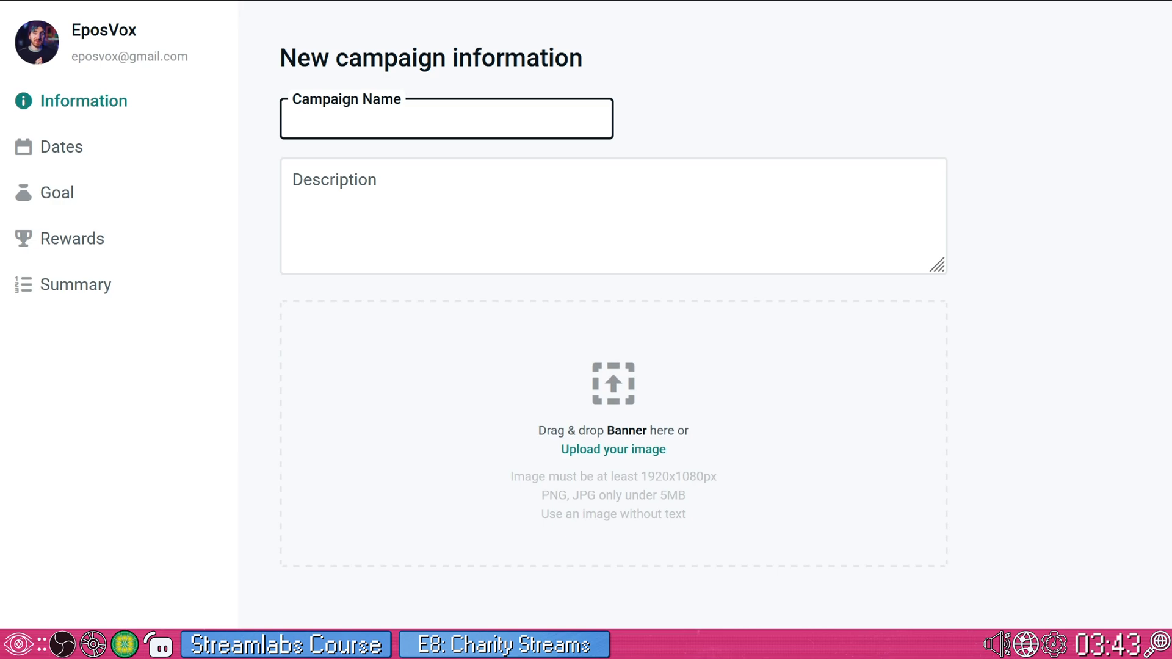
text(Trevor Project x EposVox TEST)
key(Tab)
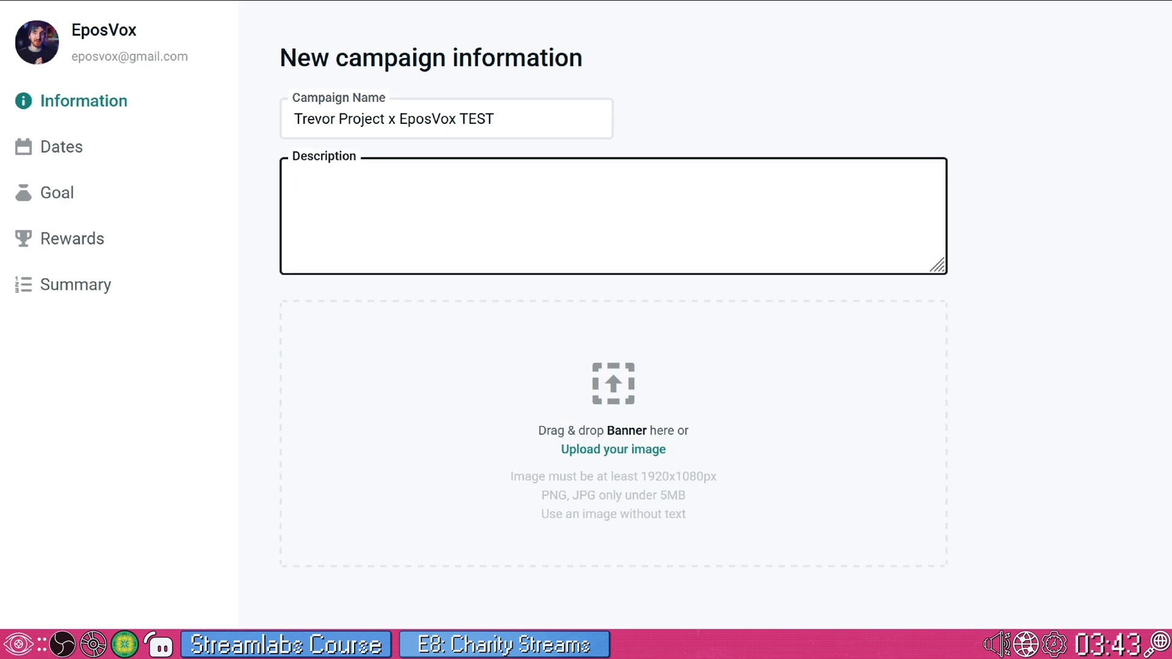
Enter the campaign description "Let's raise money for them kids!"
text(Let's rais money)
key(BackSpace)
key(BackSpace)
key(BackSpace)
key(BackSpace)
key(BackSpace)
key(BackSpace)
key(BackSpace)
text(se money for them kids!)
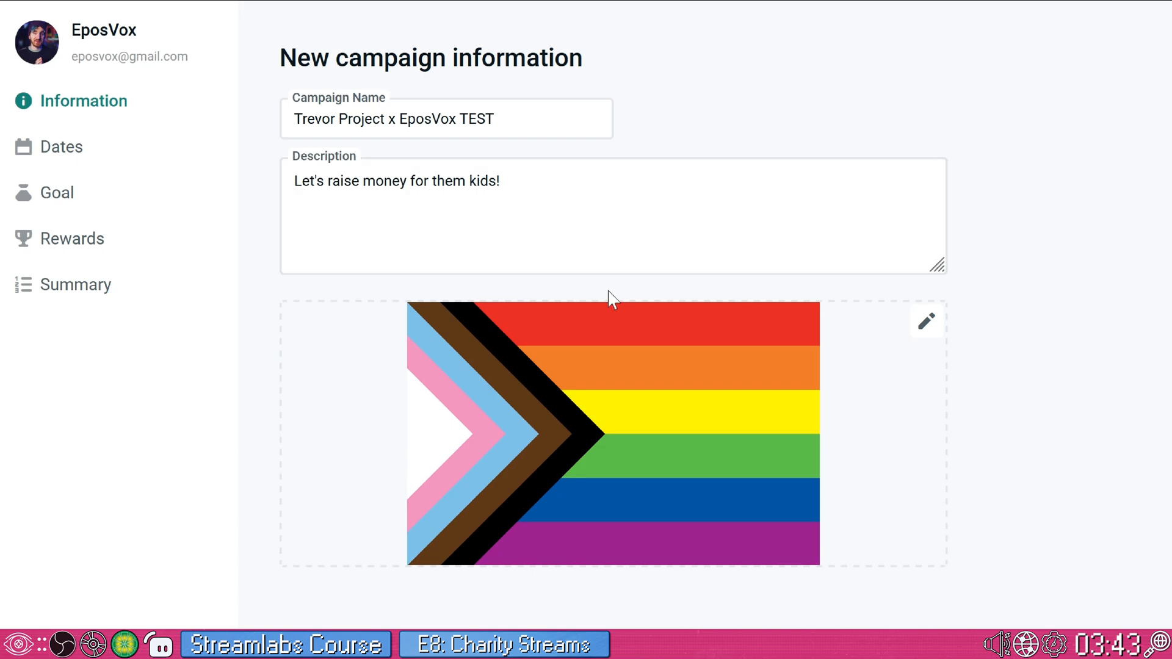
drag(531, 121, 160, 122)
click(537, 186)
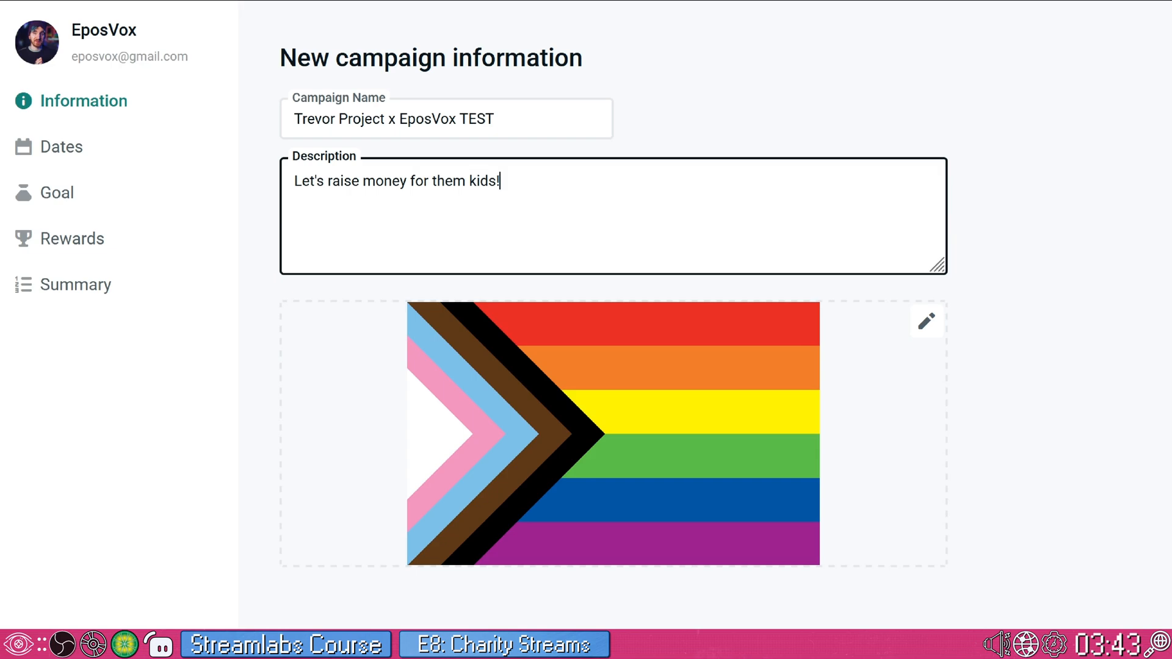
drag(519, 119, 292, 119)
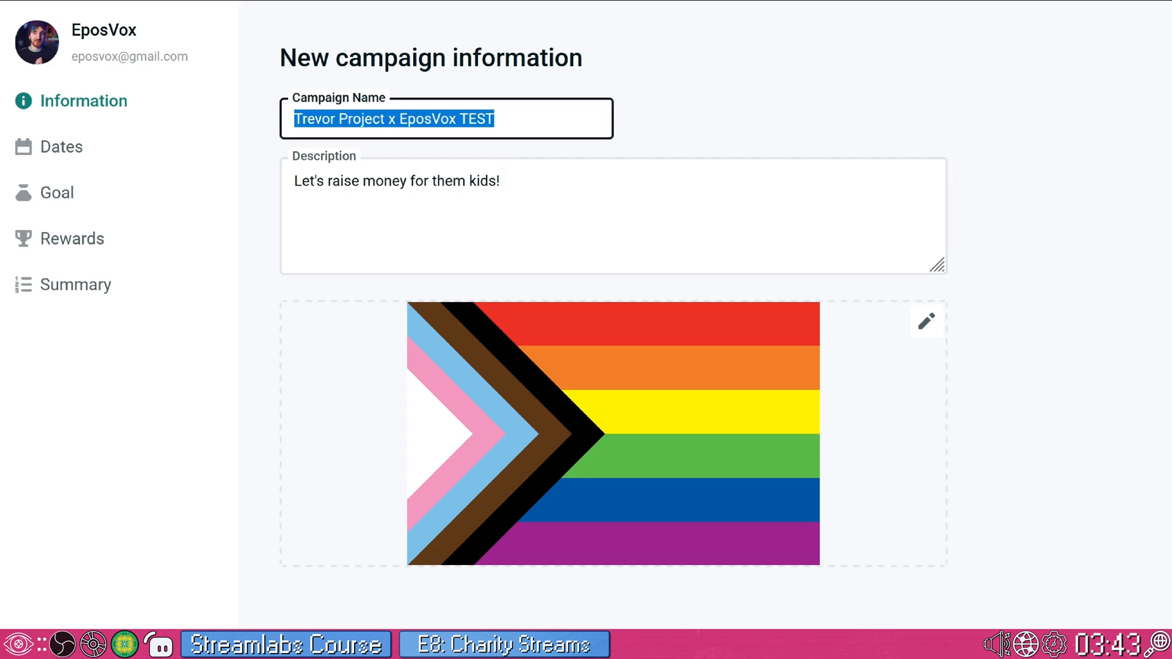
click(502, 181)
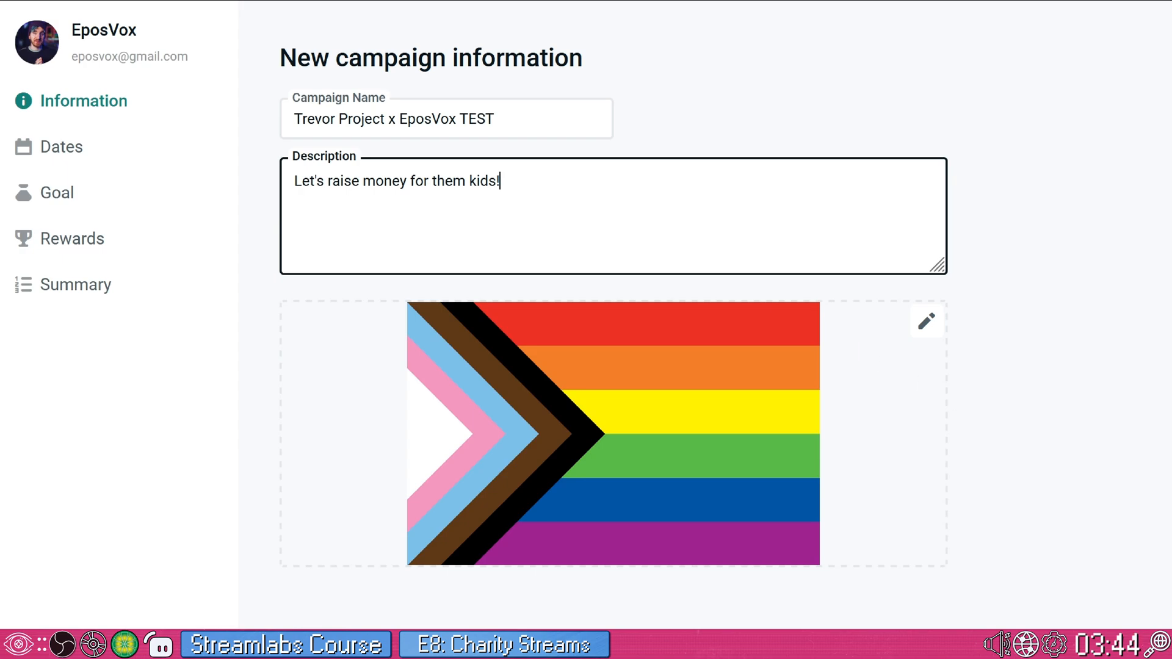
Proceed to the campaign dates and set the start to June 16, 2025 and the end to June 30, 2025
click(910, 640)
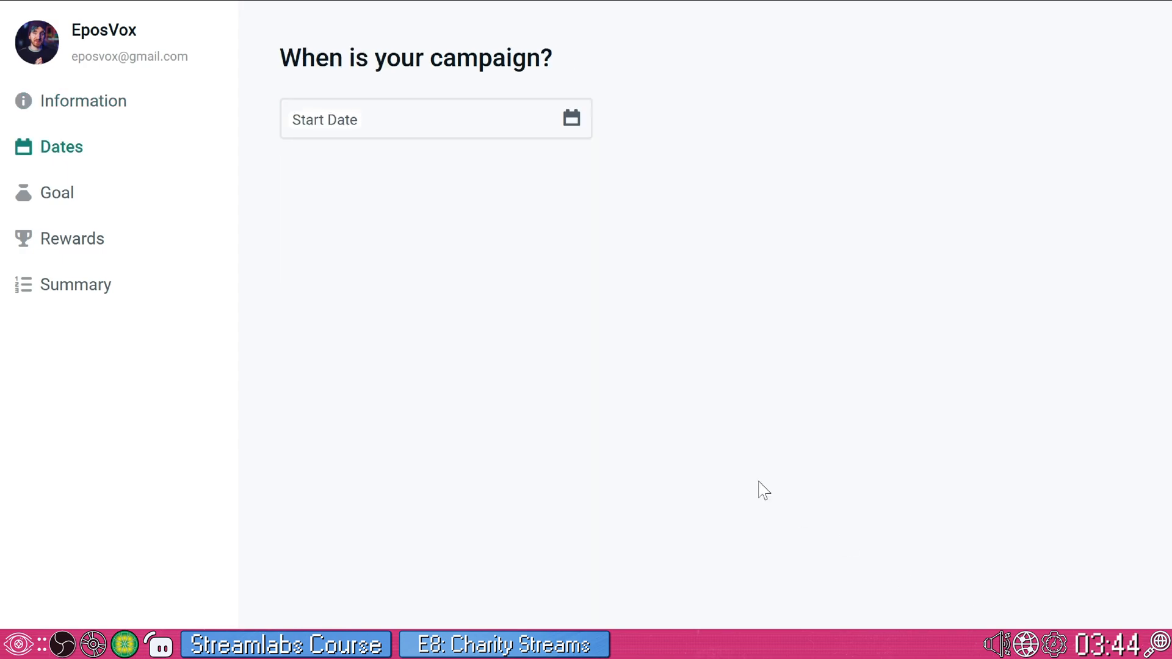
click(519, 121)
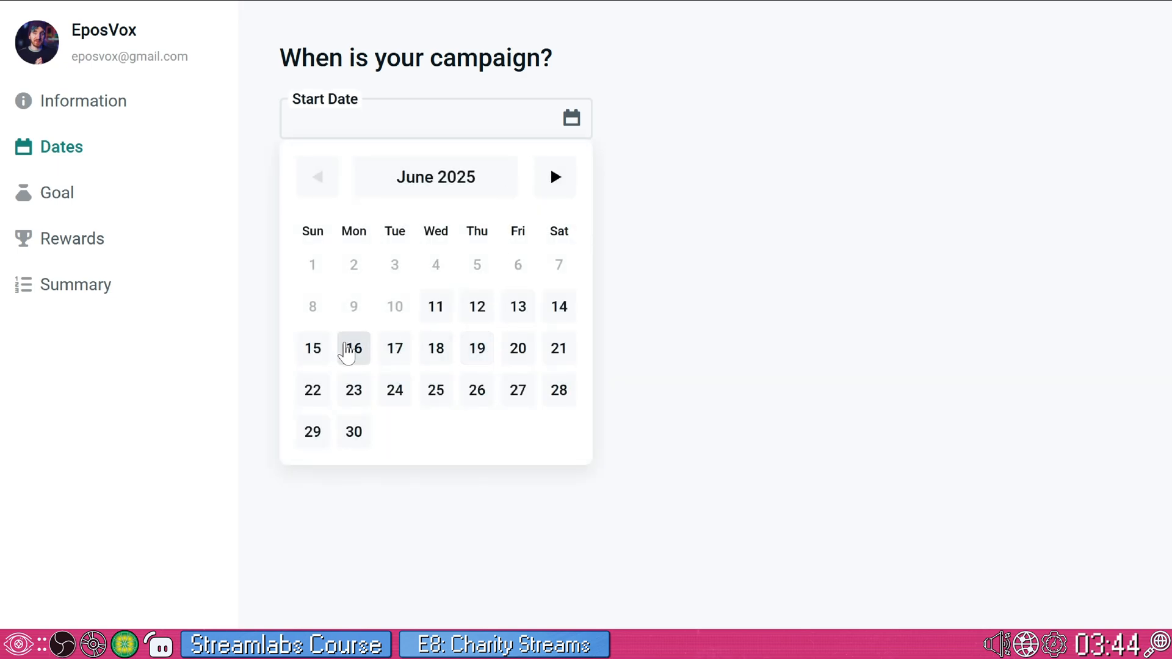
click(351, 350)
click(708, 429)
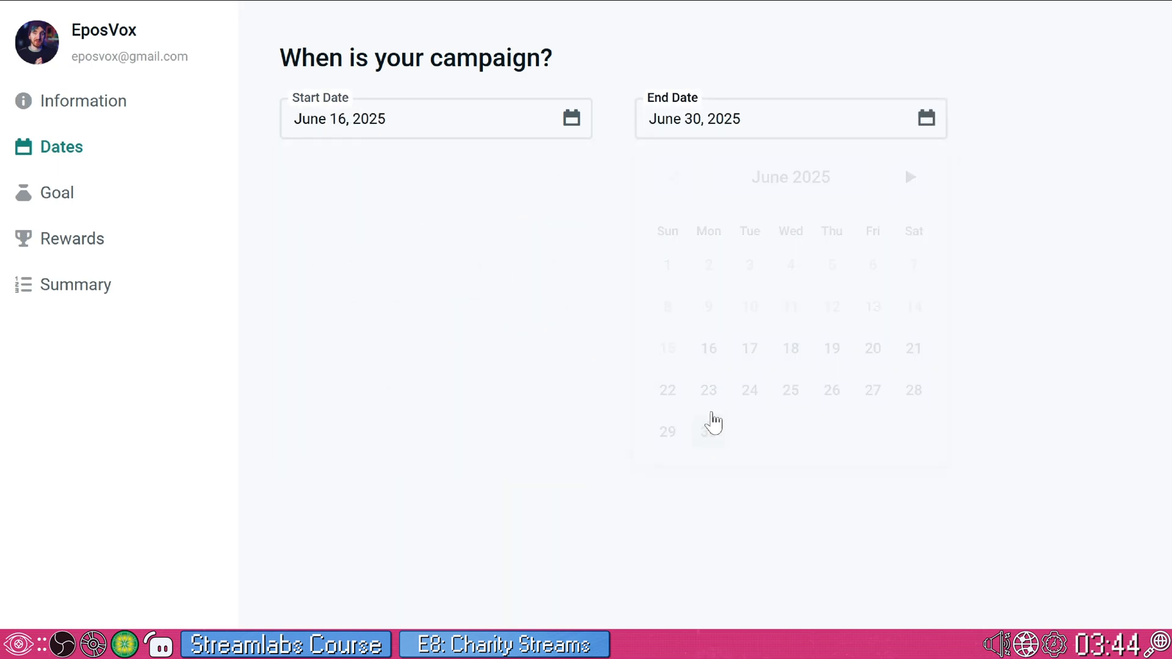
click(910, 644)
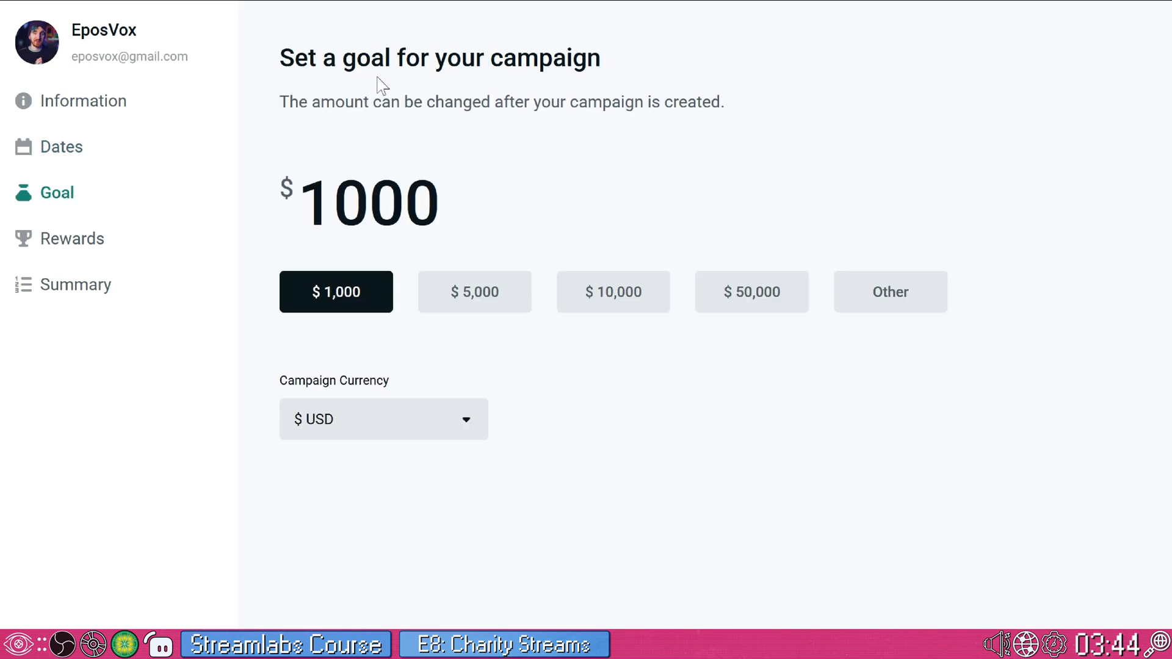
Set the campaign goal to $5,000 with $ USD as the campaign currency
click(471, 296)
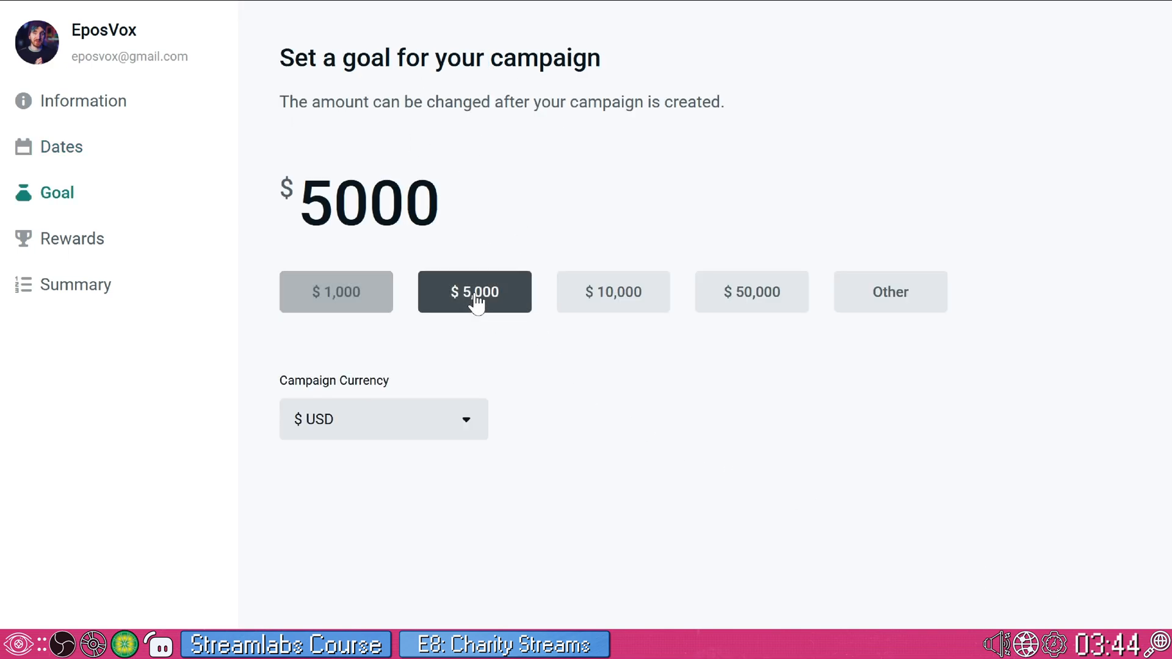
click(472, 420)
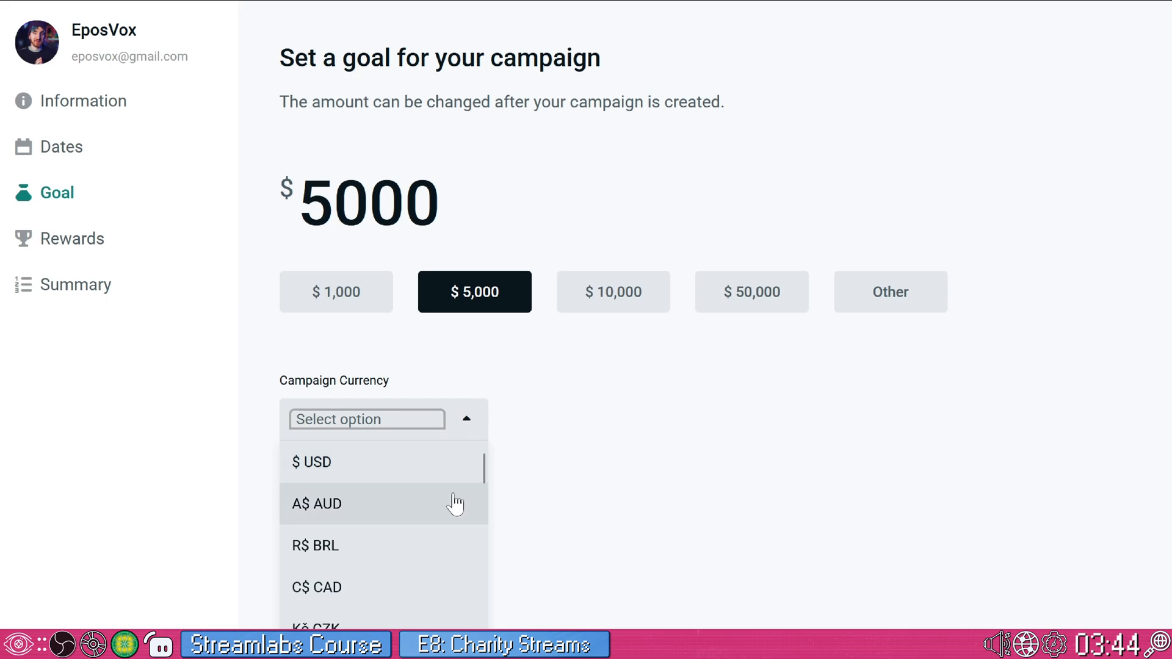
scroll(453, 506, down, 10)
scroll(453, 506, up, 10)
click(460, 469)
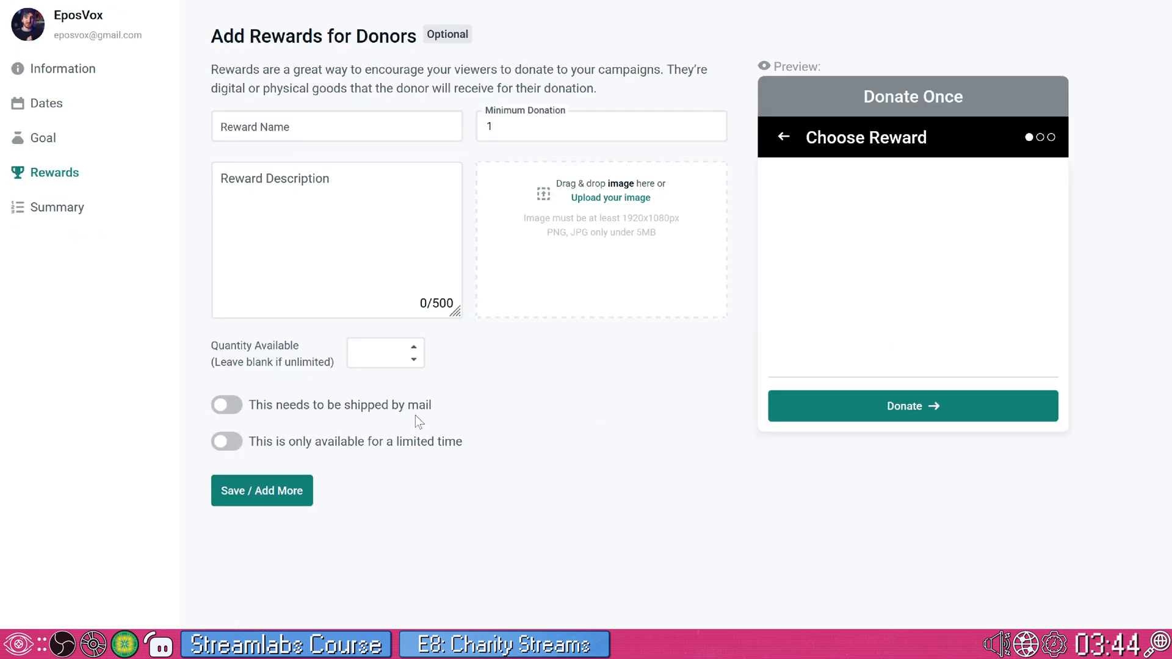
Name the donor reward "Pick What We Play!" and set its minimum donation to 5
click(448, 131)
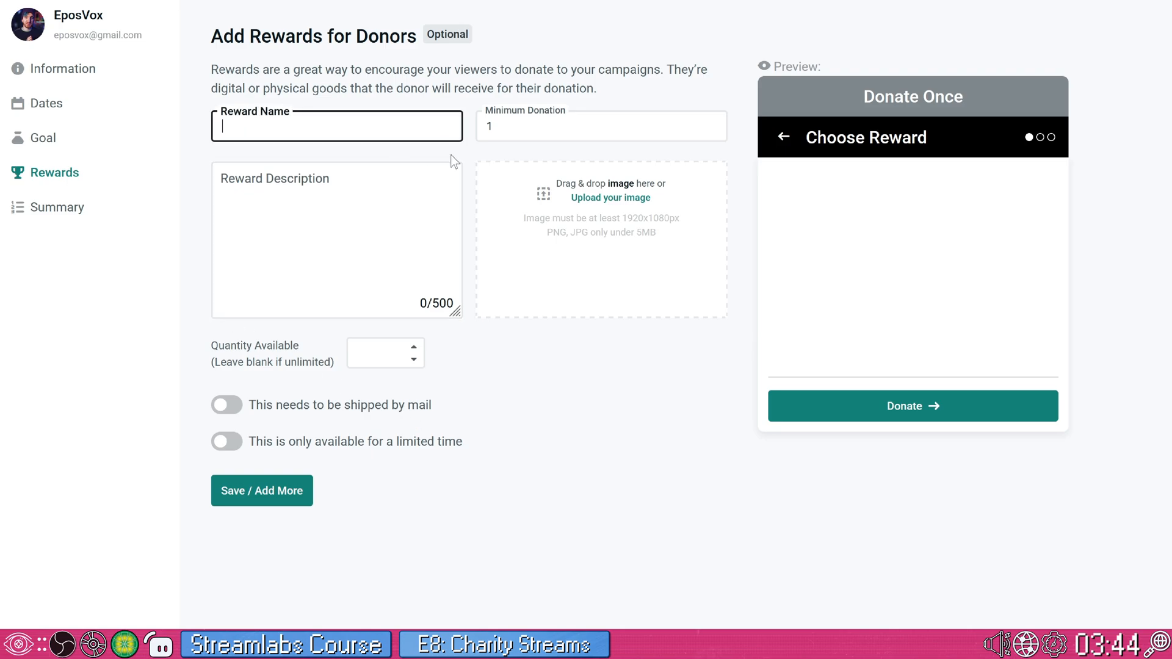
key(Tab)
text(5)
key(shift+Tab)
text(Pick What We Play!)
Describe the reward as "YOU direct the stream! With a minimum donation of $5, you get to pick the next game in line for our gaming marathon!"
key(Tab)
key(Tab)
key(Tab)
key(shift+Tab)
text(YOU d)
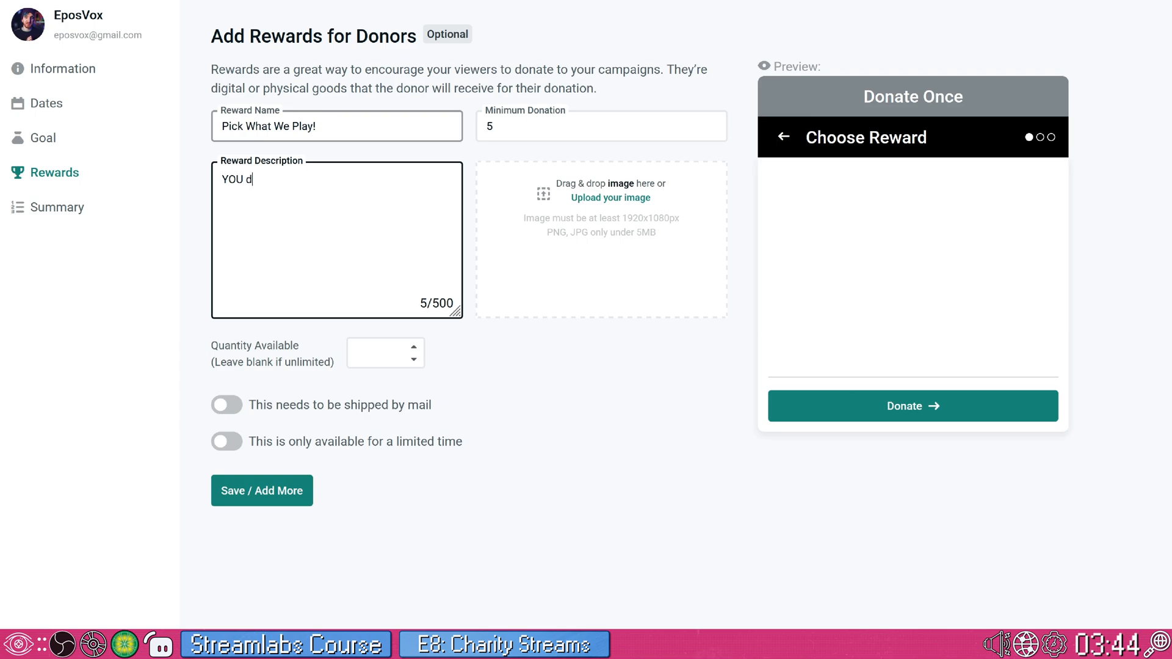
text(irect the stream! With a minimu)
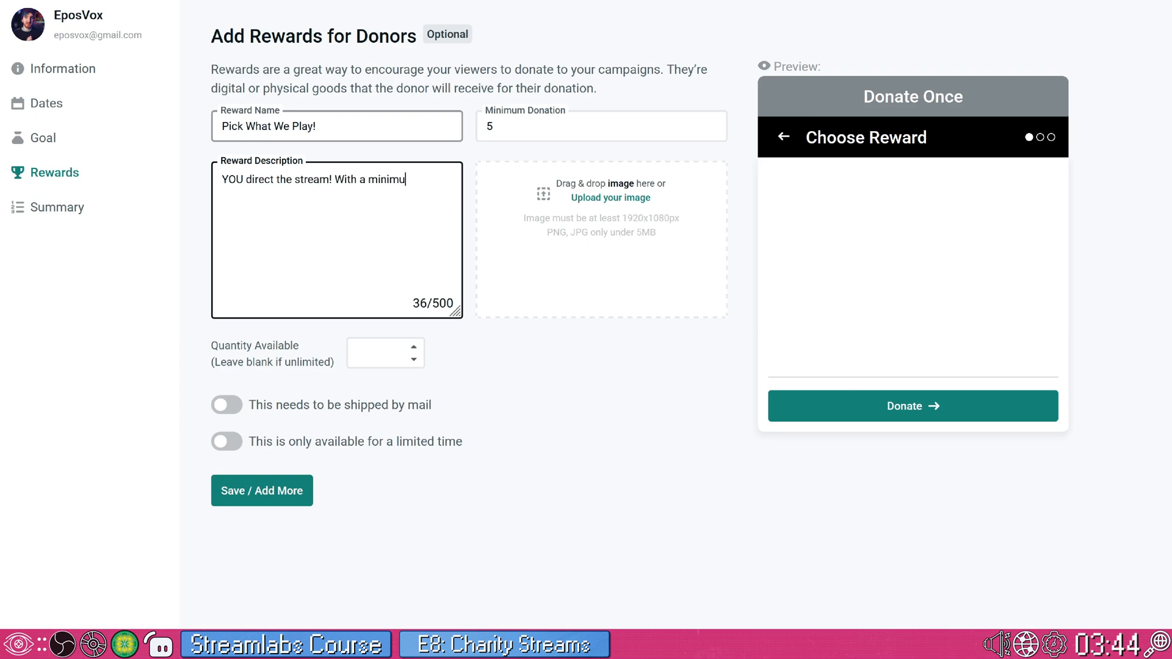
text(m donation of $5)
text(, you get to)
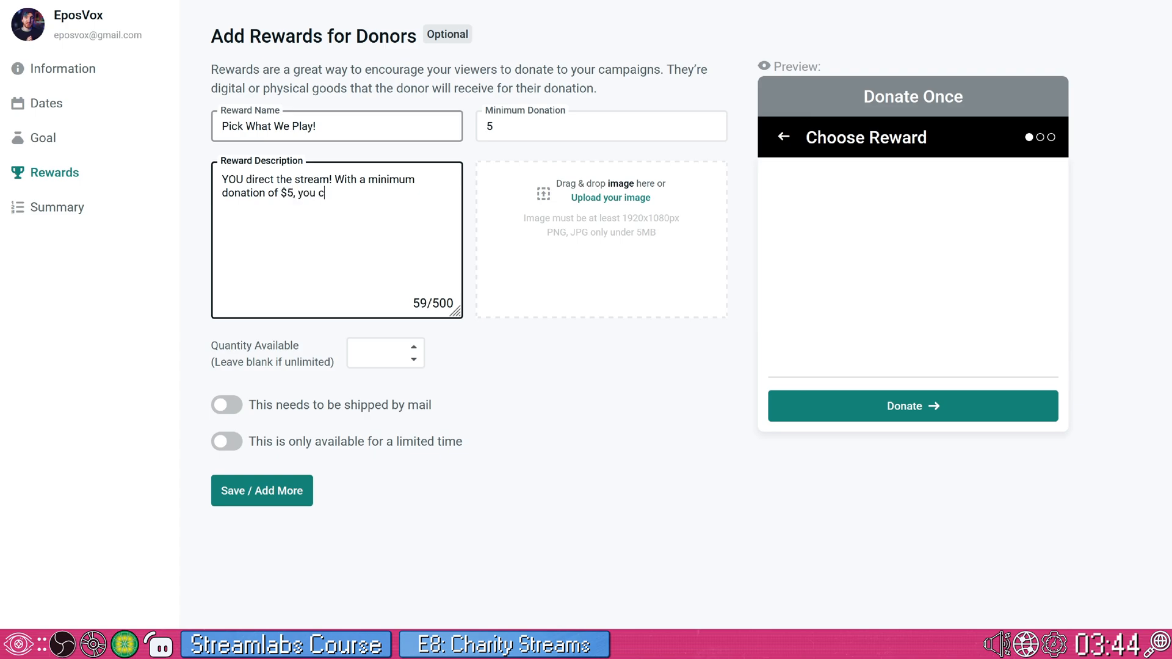
text( pick the next game in line for our g)
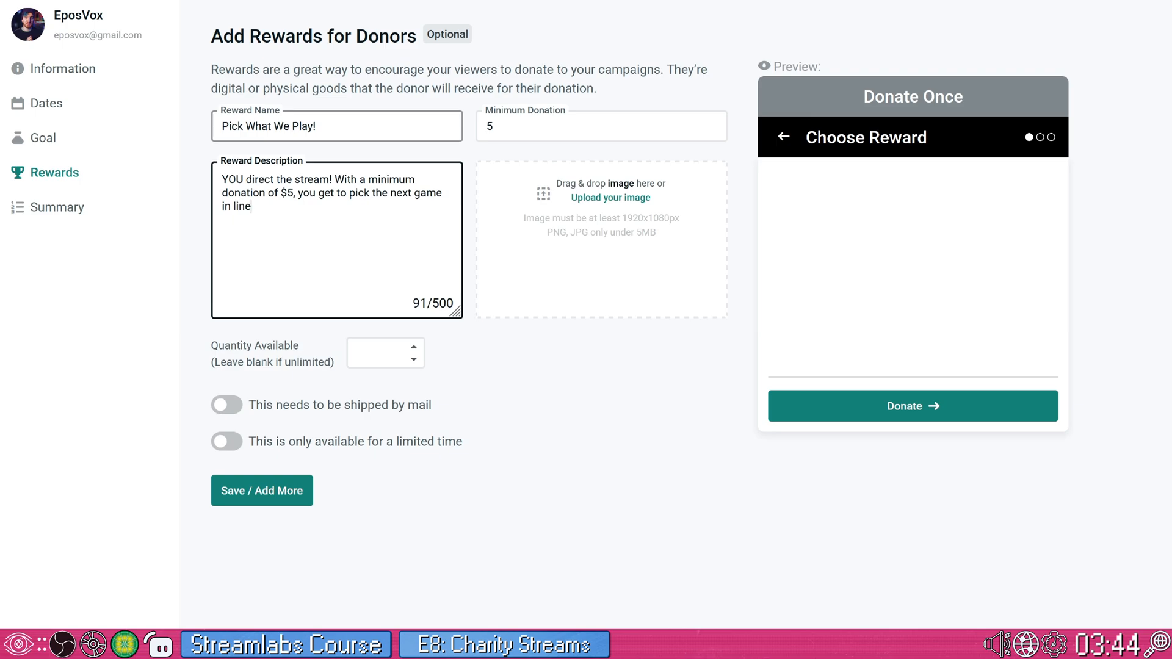
text(g marathon!)
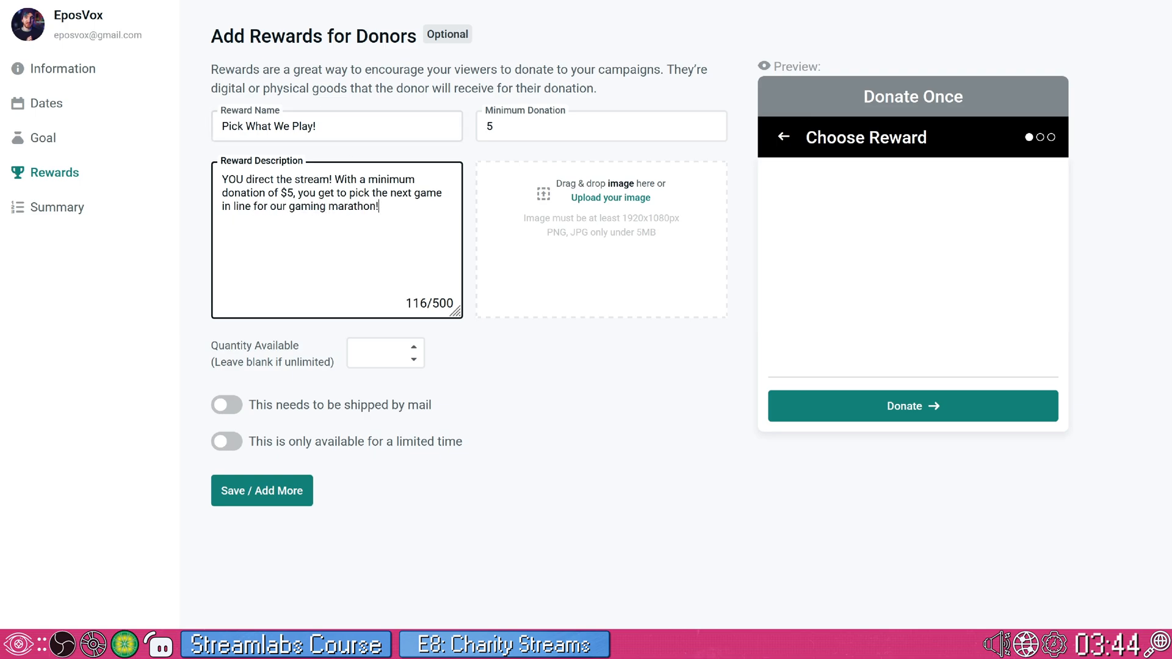
Try to save the donor reward with its available quantity left blank and no image added
click(379, 354)
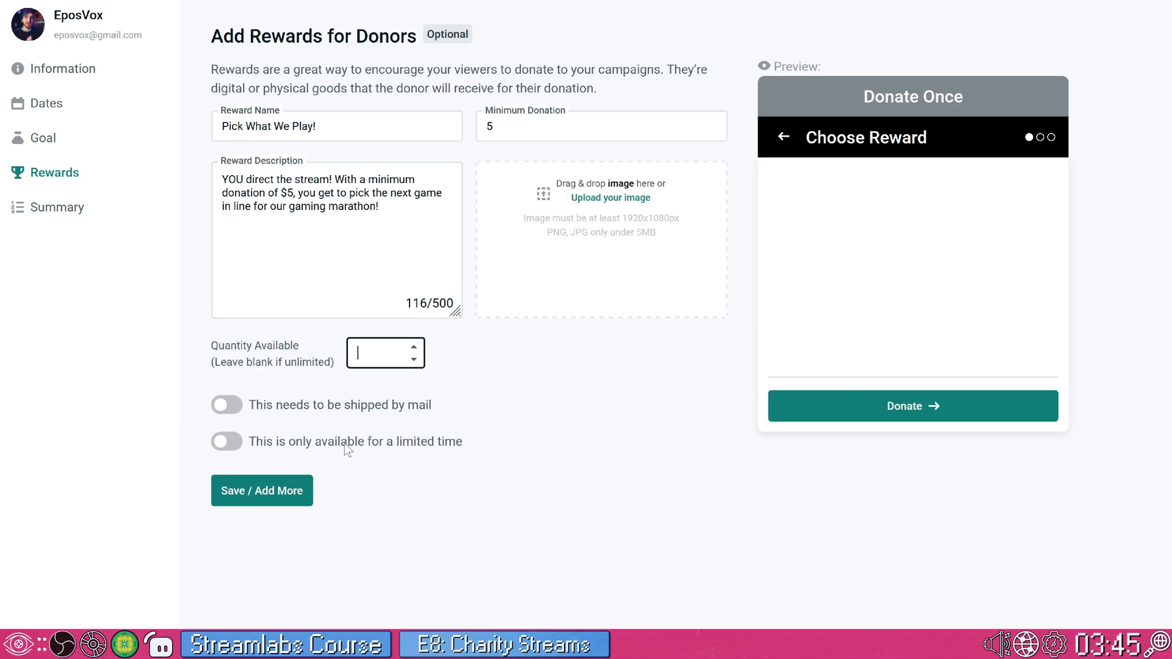
click(280, 498)
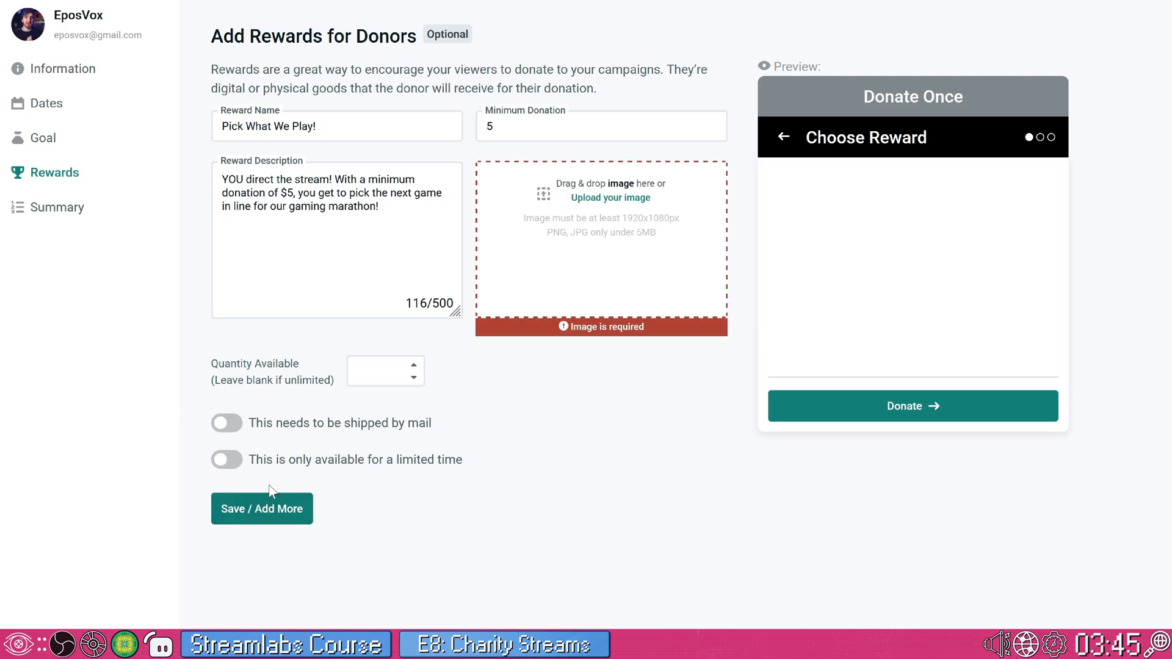
Upload pride.png as the image for the "Pick What We Play!" reward and save the reward
click(617, 196)
double_click(188, 46)
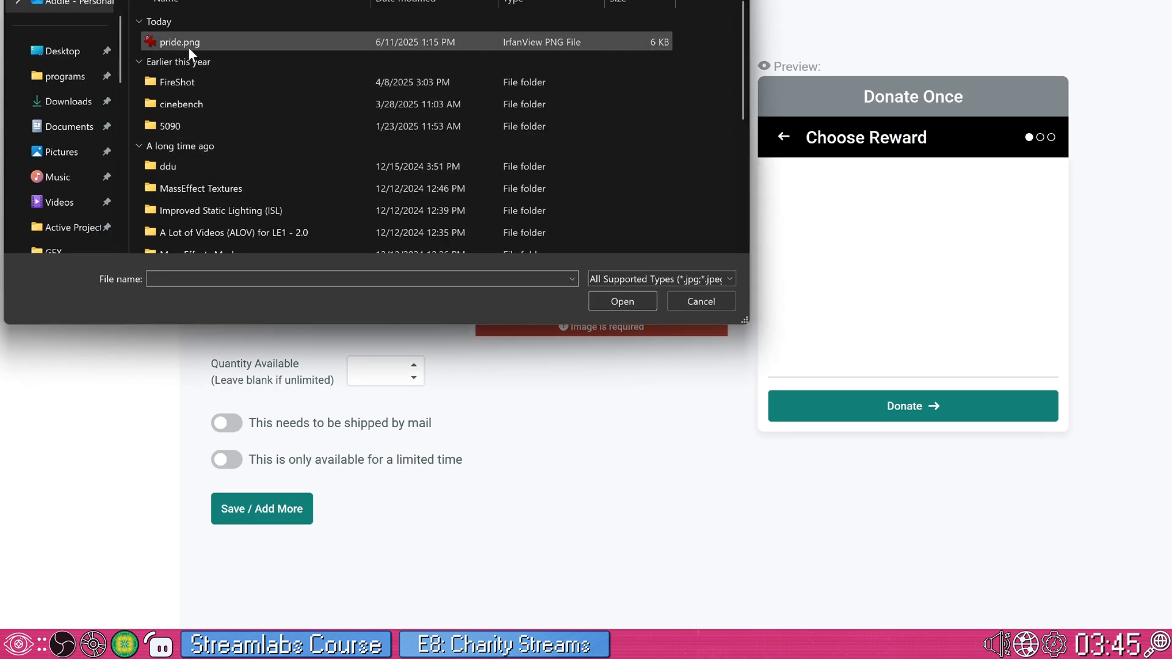
click(281, 490)
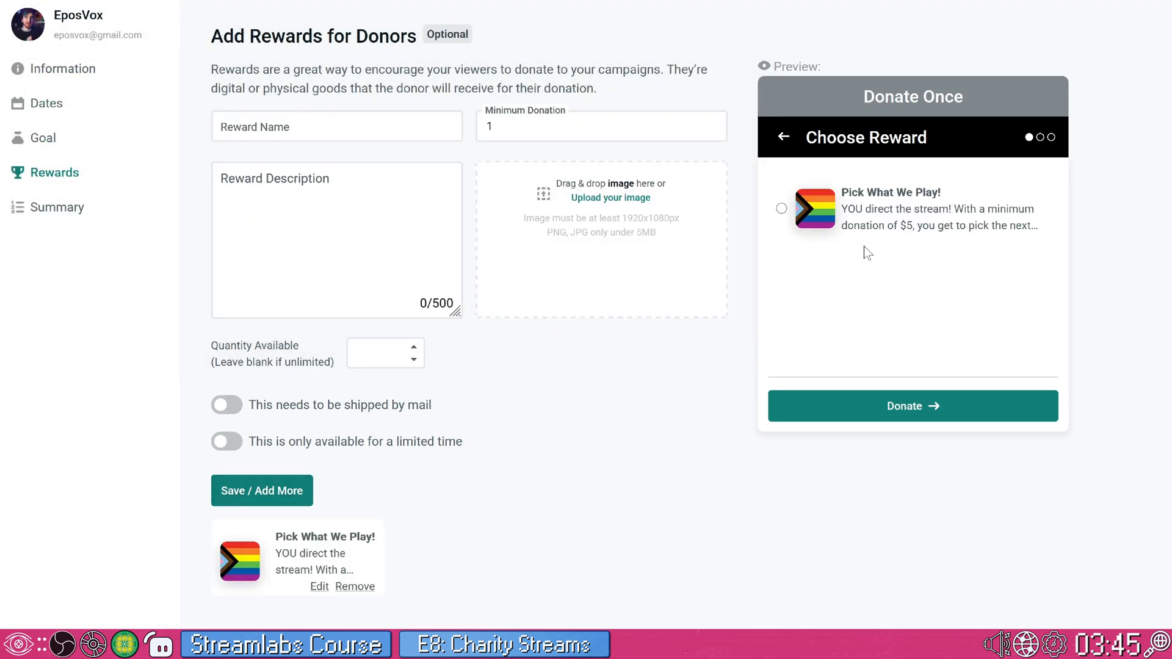
Name a second donor reward "SHOUT OUT" and set its minimum donation to 1
click(308, 130)
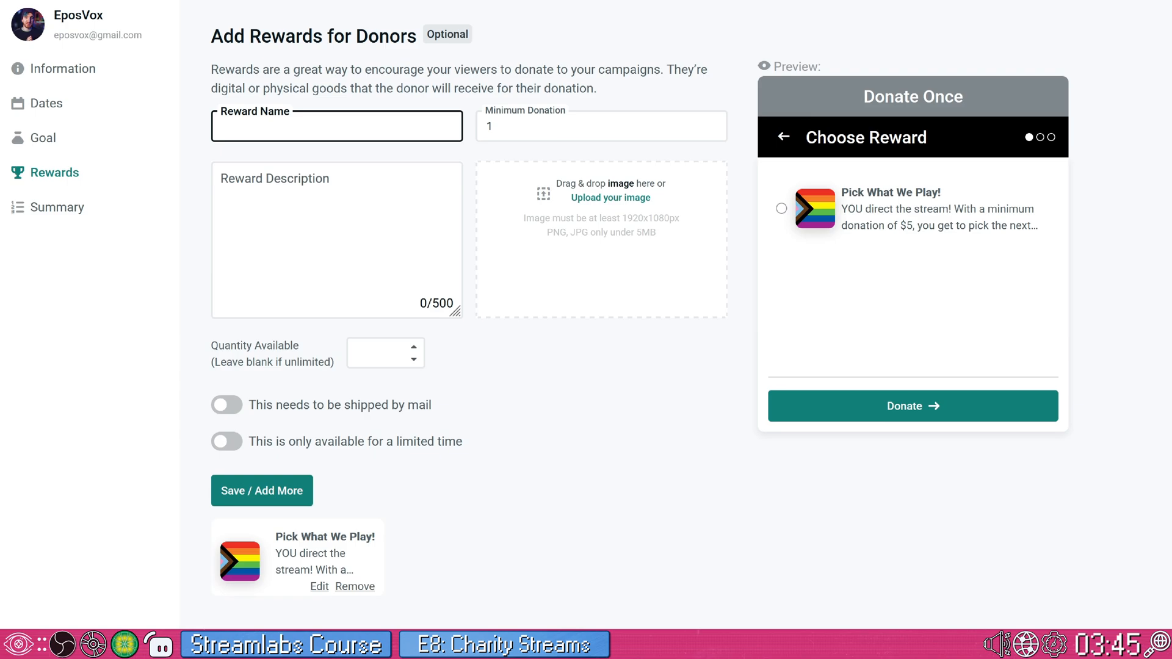
text(SHOUT OUT)
key(Tab)
text(1)
key(Tab)
key(Tab)
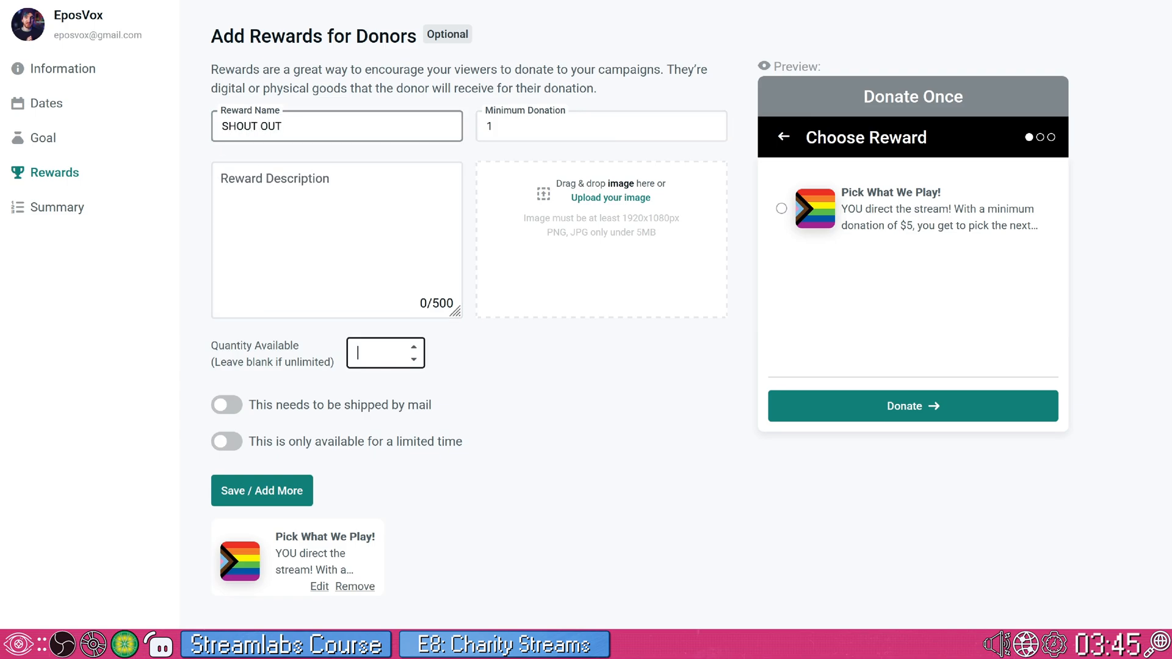
Describe the second reward as "For just $1 we will say the name of your account or organization on stream!"
click(330, 201)
text(For just $1 we will )
text(say the name of your)
text( spo)
key(BackSpace)
key(BackSpace)
key(BackSpace)
text(accunt or)
key(BackSpace)
key(BackSpace)
key(BackSpace)
key(BackSpace)
key(BackSpace)
key(BackSpace)
text(ount or organization on stream!)
Set the SHOUT OUT reward's available quantity to 2000 and try to save it without an image
click(354, 353)
text(2000)
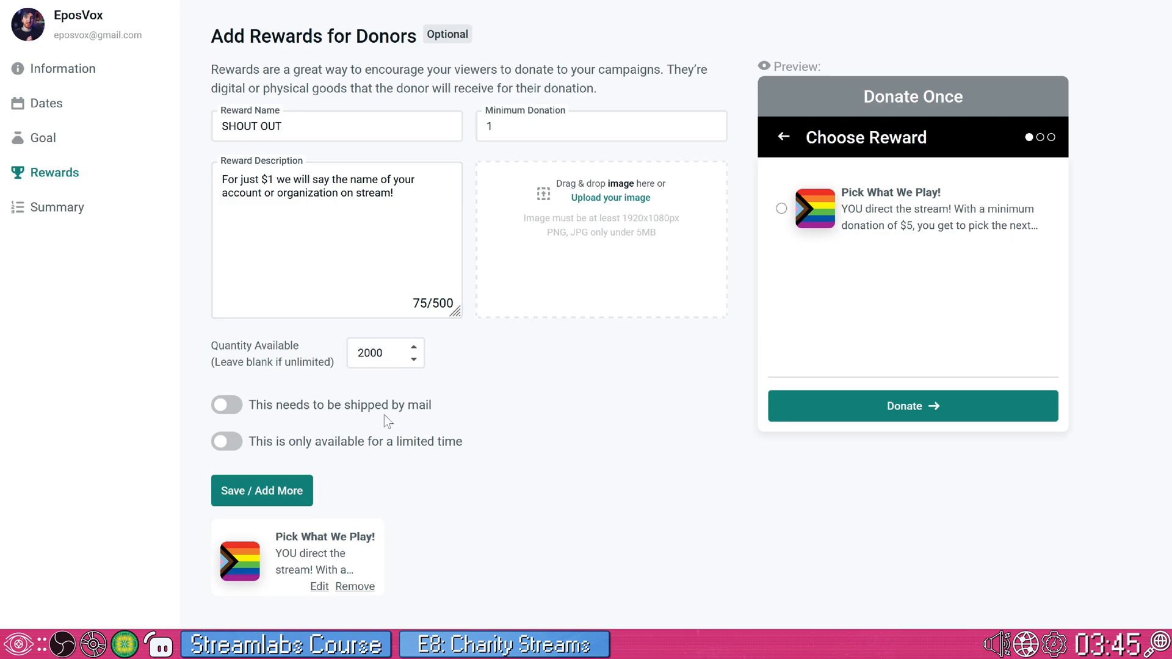
click(282, 487)
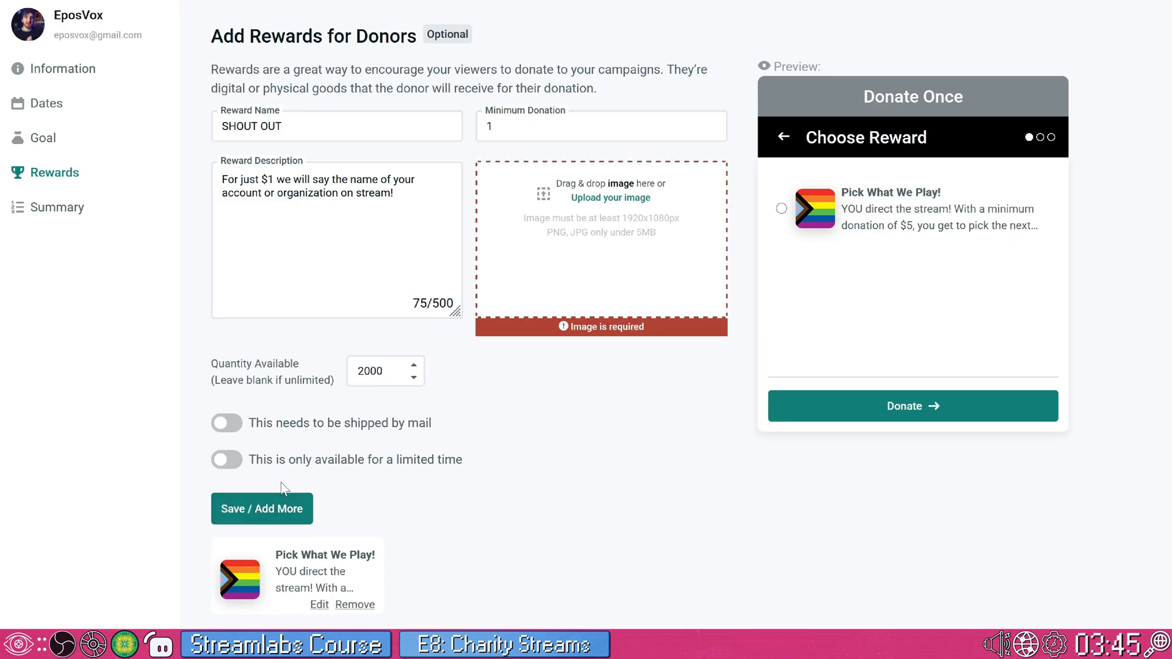
Upload pride.png as the SHOUT OUT reward's image and save the reward
click(611, 197)
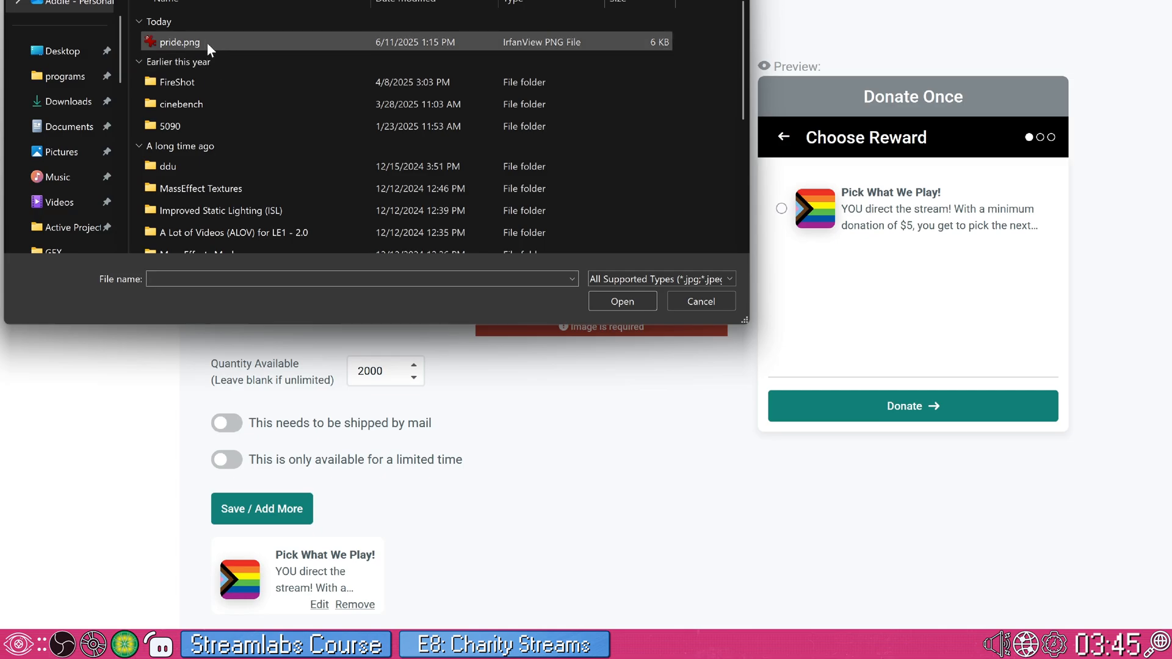
double_click(209, 46)
click(268, 496)
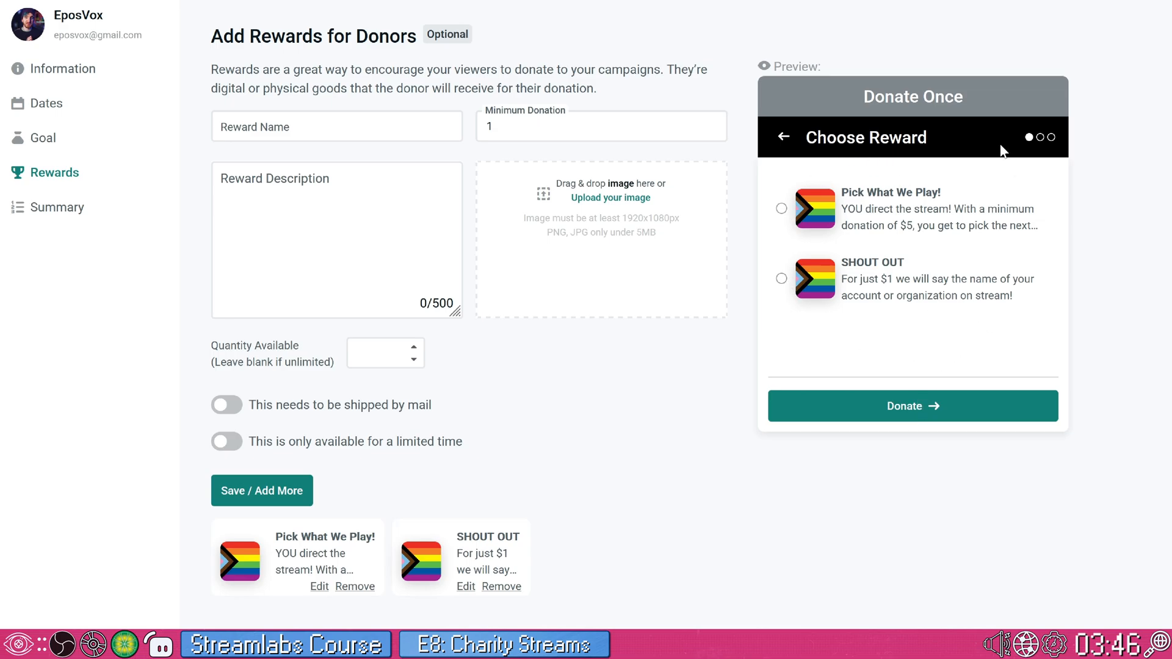
Review the name, description, dates, goal and donation URL in the campaign summary, and publish the campaign immediately
click(781, 208)
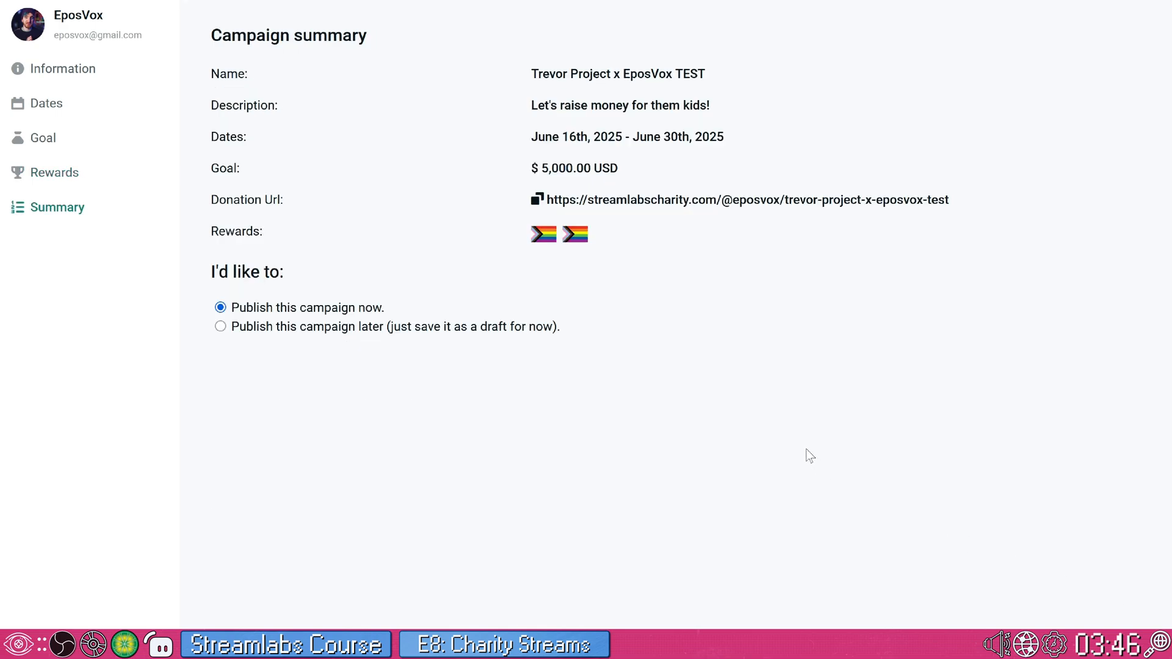
drag(530, 80, 659, 126)
drag(537, 136, 623, 171)
click(533, 169)
drag(531, 169, 923, 200)
click(550, 199)
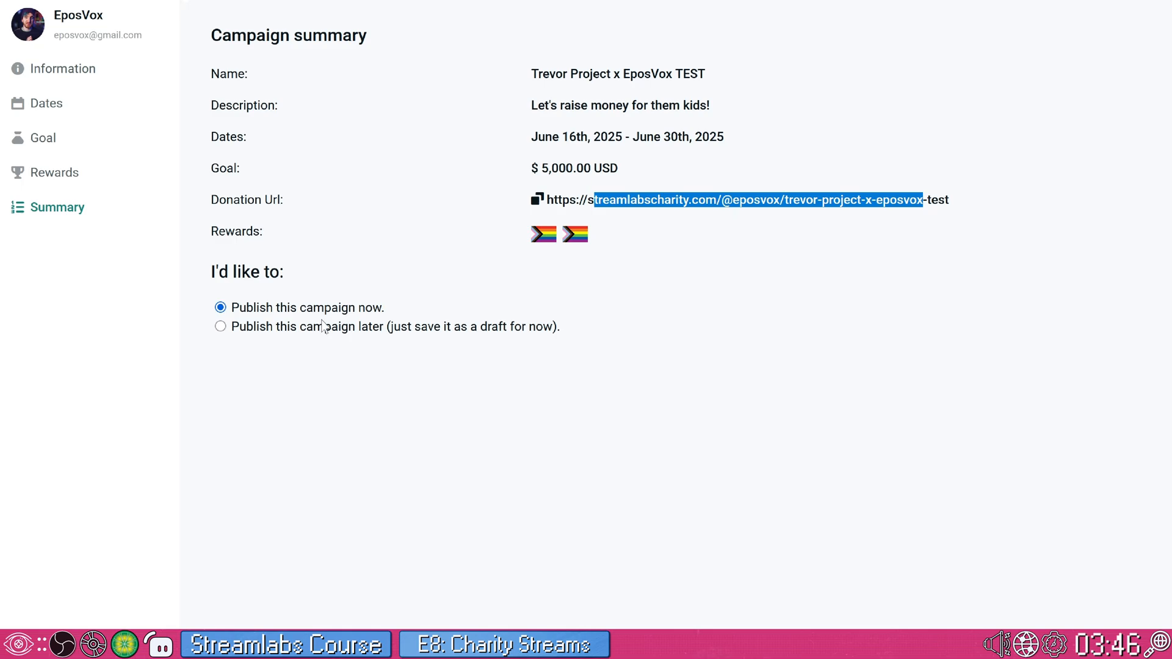
click(684, 374)
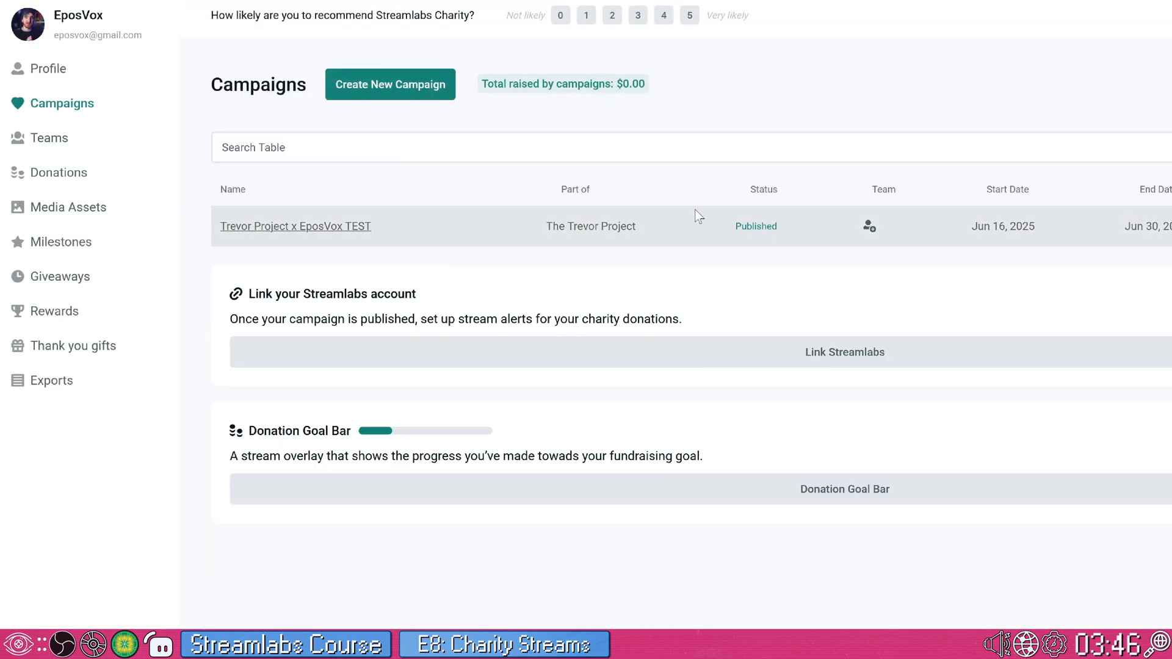
Open the public page of the Trevor Project x EposVox TEST campaign and examine its donation form, stream embed and donation call-to-action
click(339, 227)
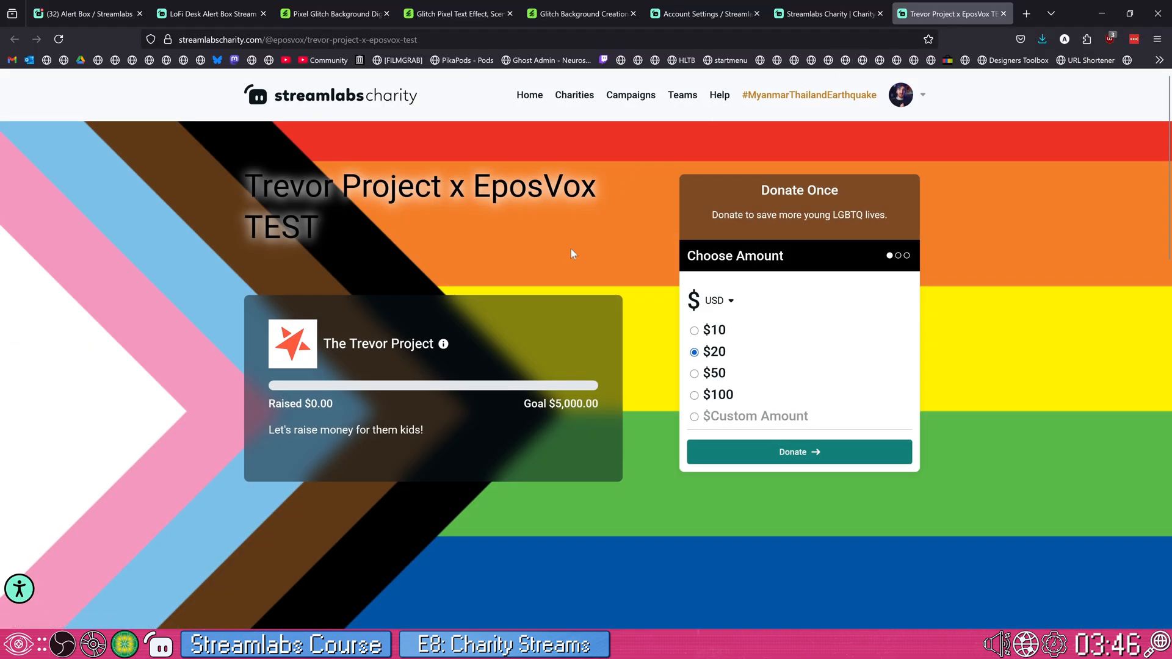
scroll(572, 250, down, 7)
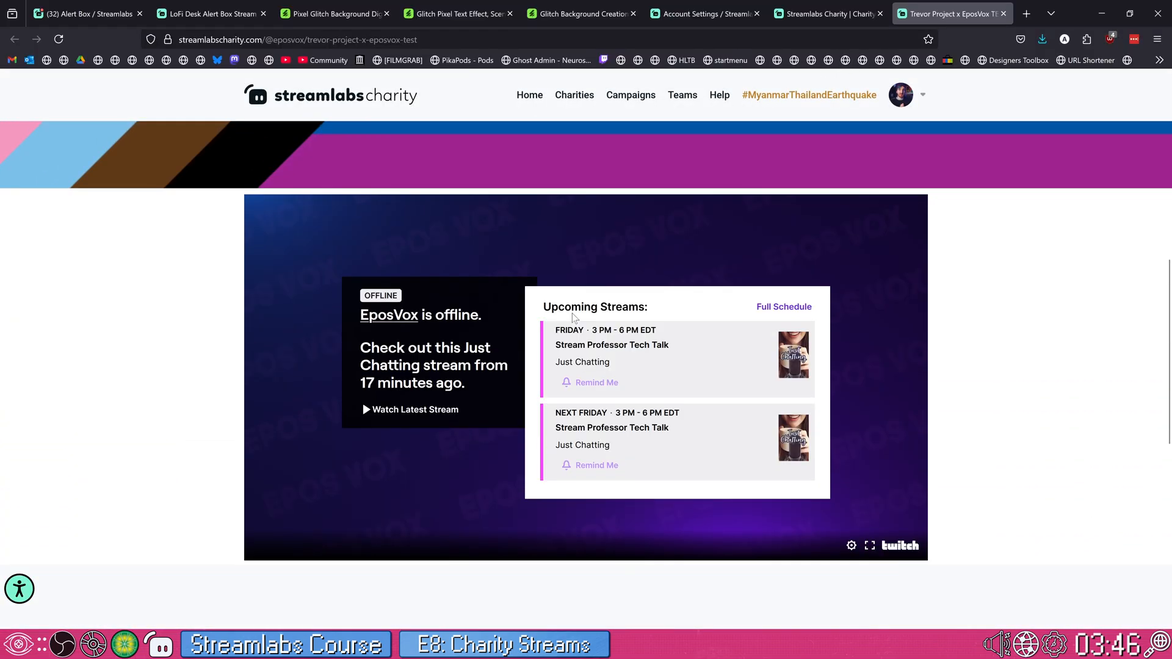
scroll(575, 316, down, 1)
scroll(601, 319, up, 3)
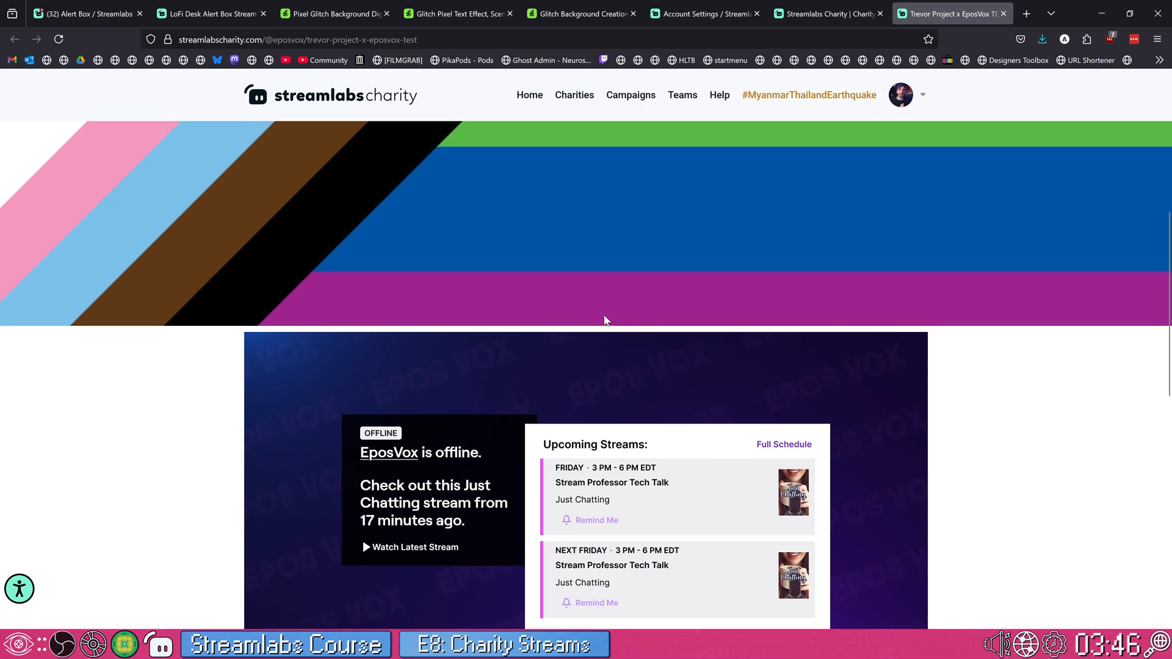
scroll(604, 319, up, 5)
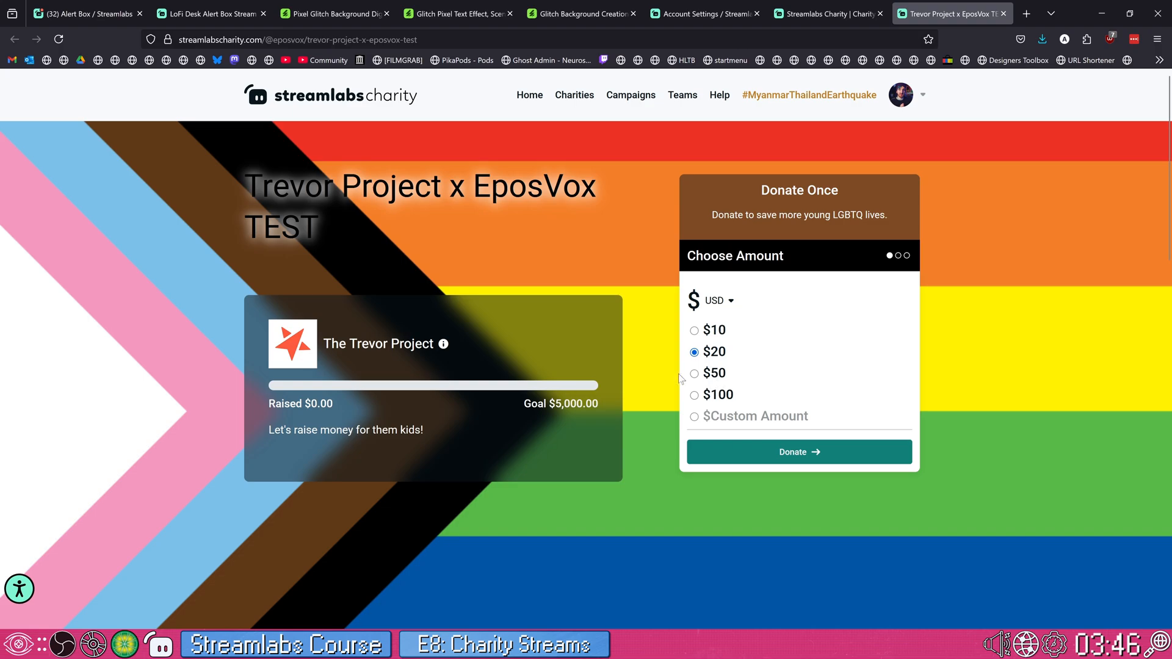
scroll(657, 363, down, 6)
scroll(652, 366, down, 2)
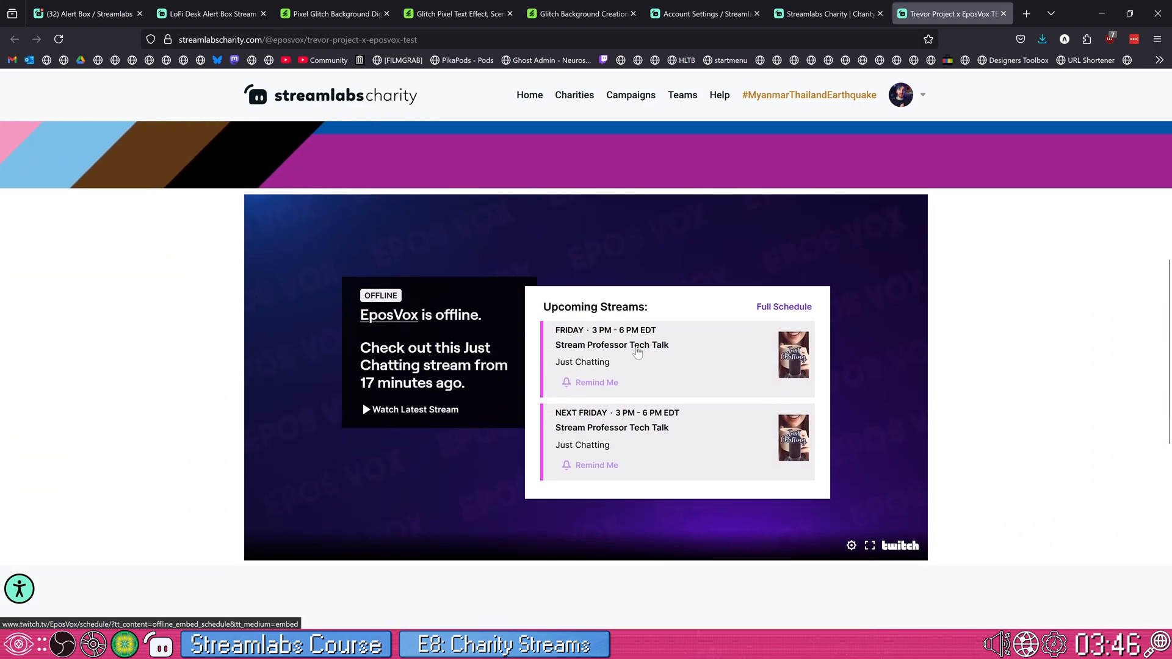
scroll(641, 348, up, 5)
scroll(643, 346, up, 3)
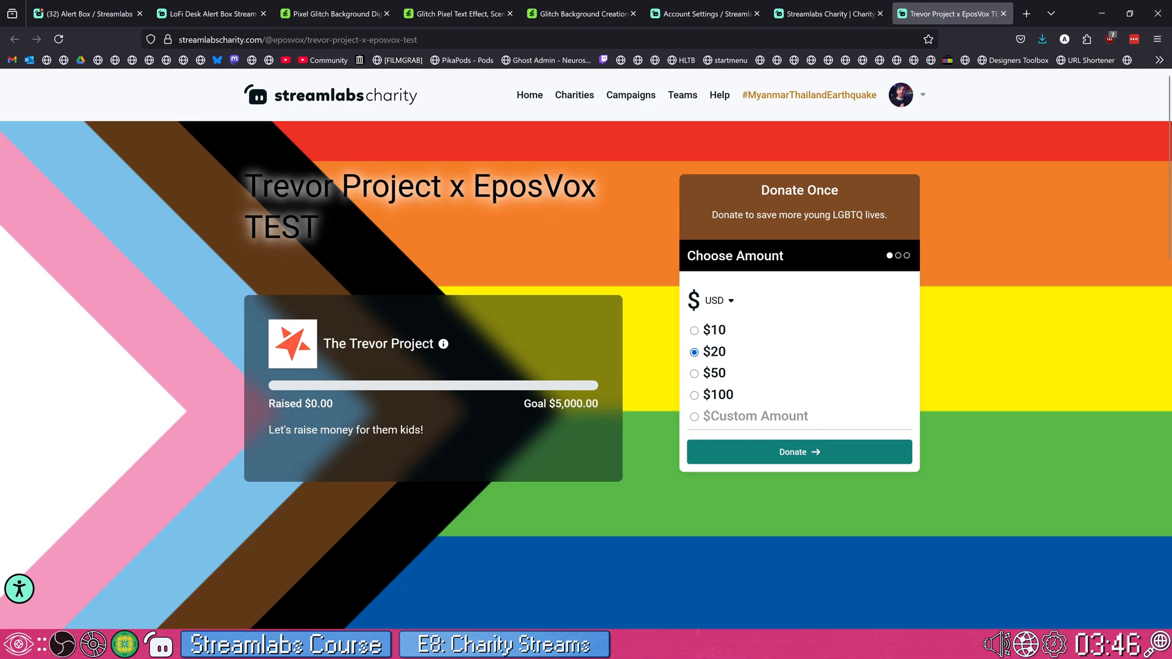
scroll(672, 357, down, 10)
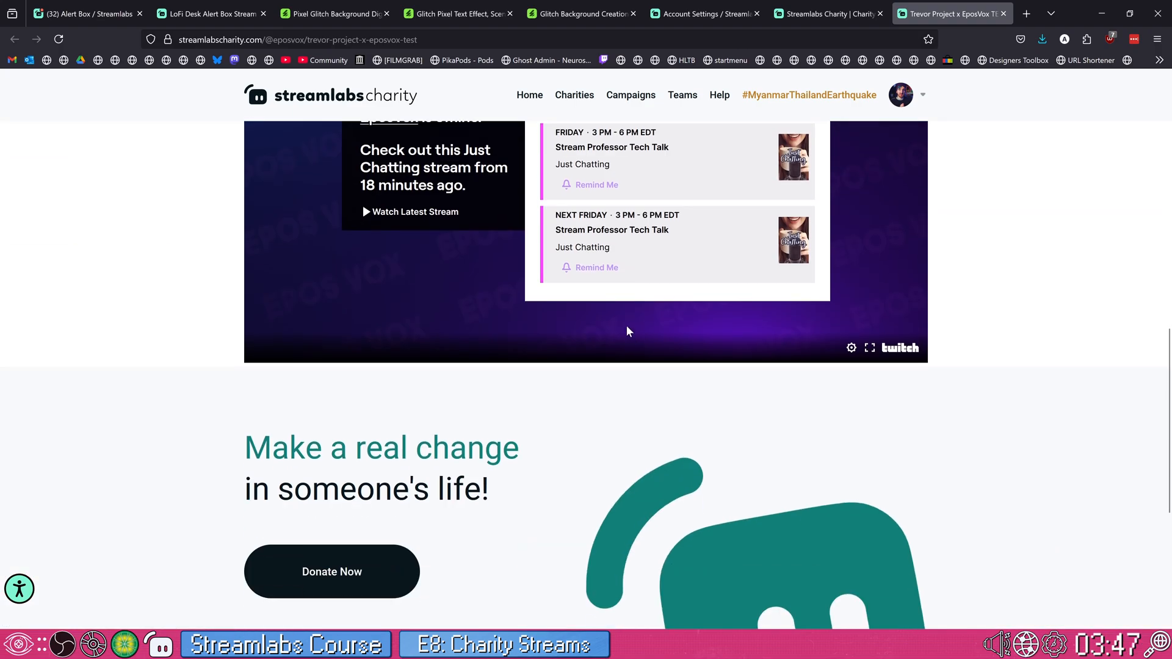
scroll(627, 331, down, 5)
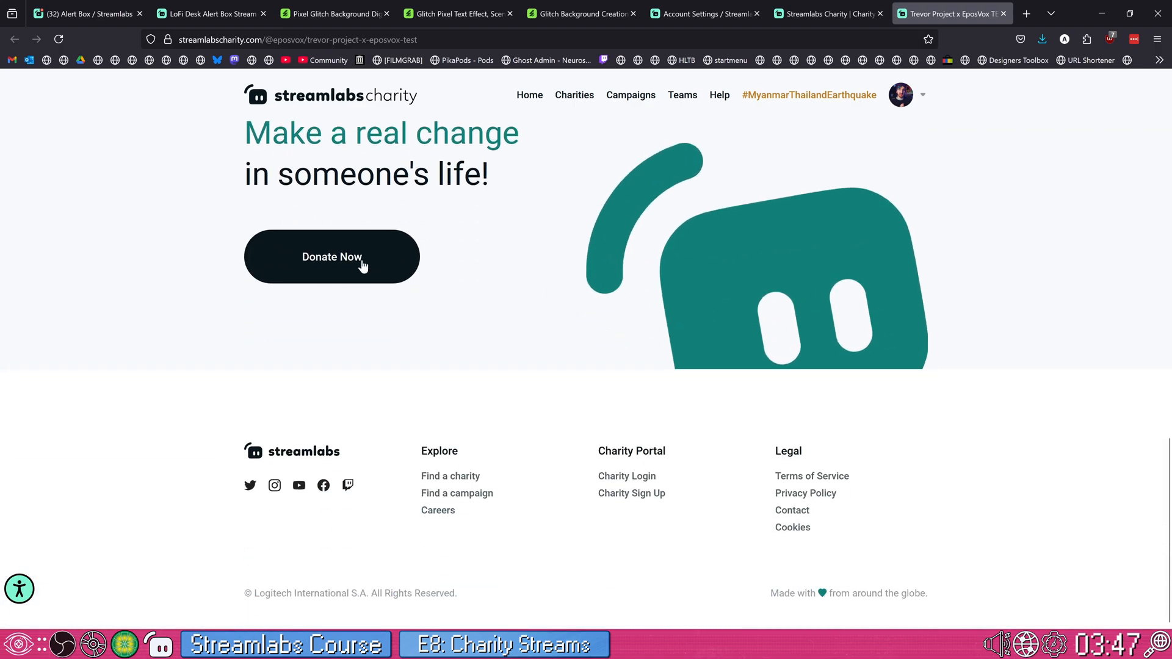
click(362, 264)
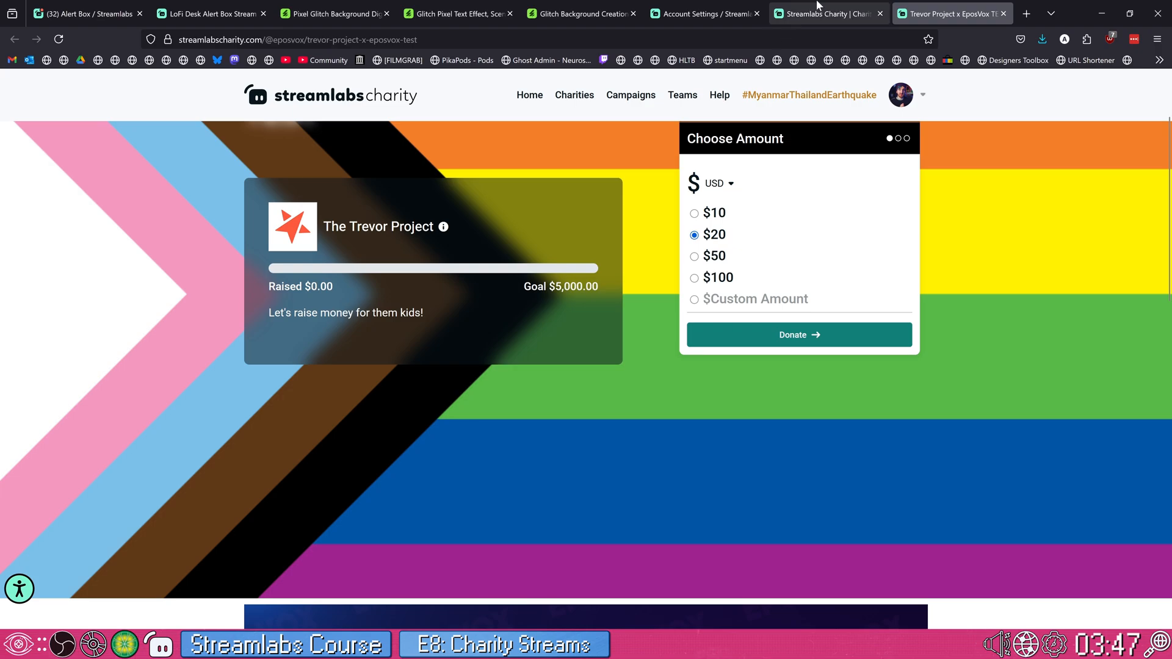
Link Streamlabs Charity to the Streamlabs account and set Trevor Project x EposVox TEST as its active campaign
click(817, 9)
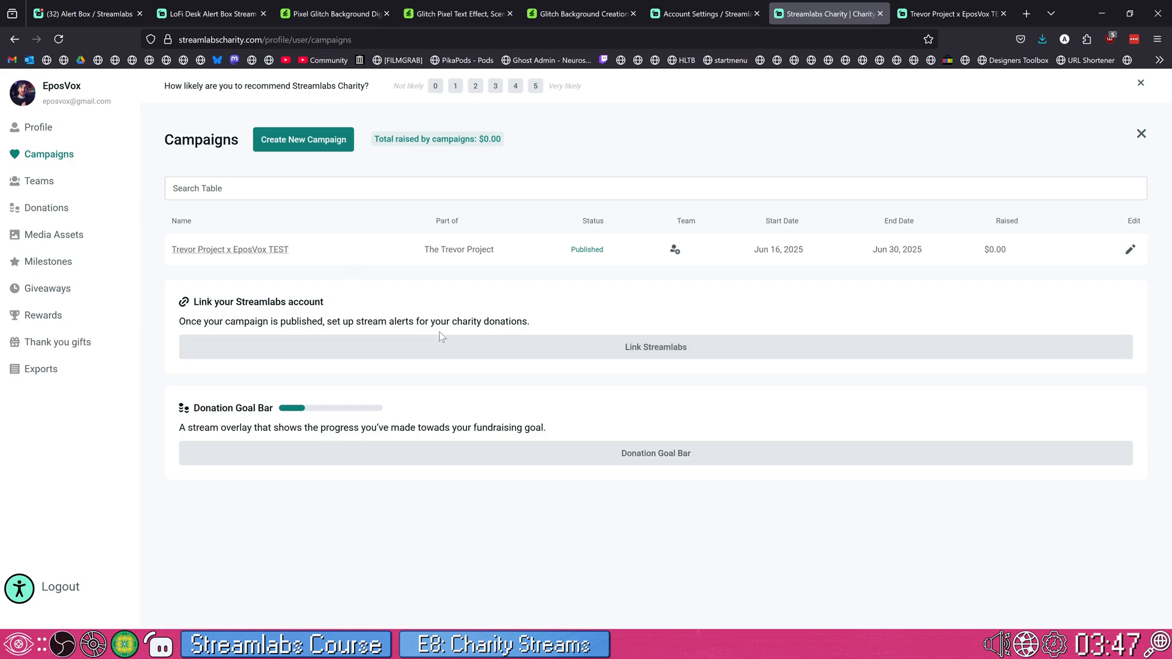
click(451, 346)
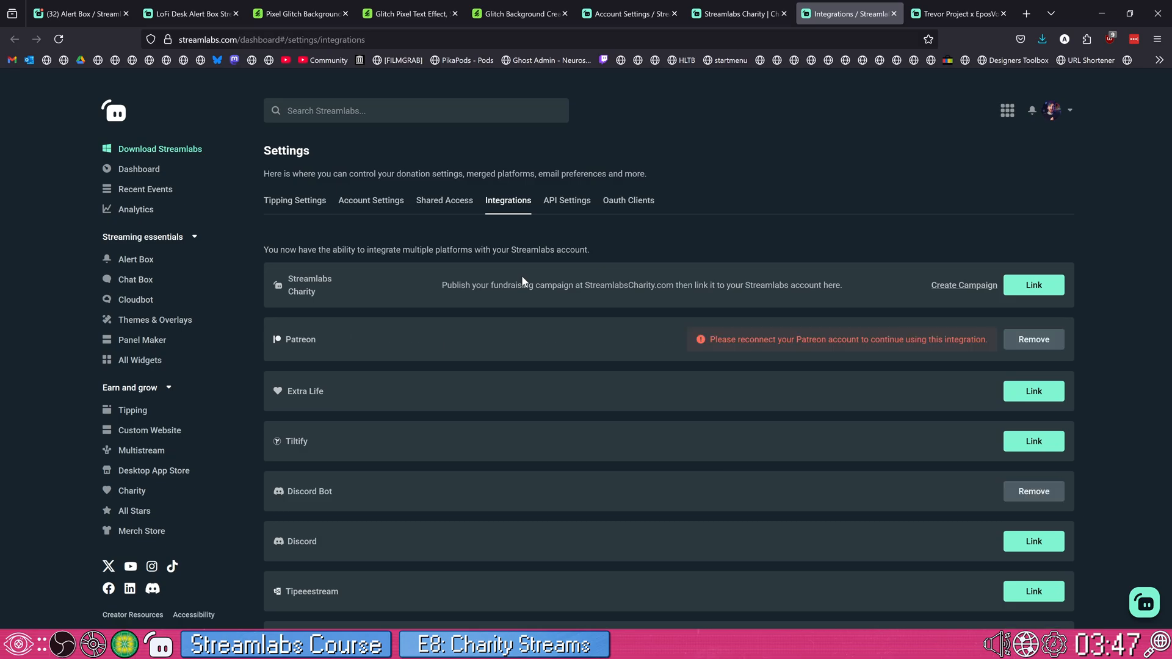
click(1029, 287)
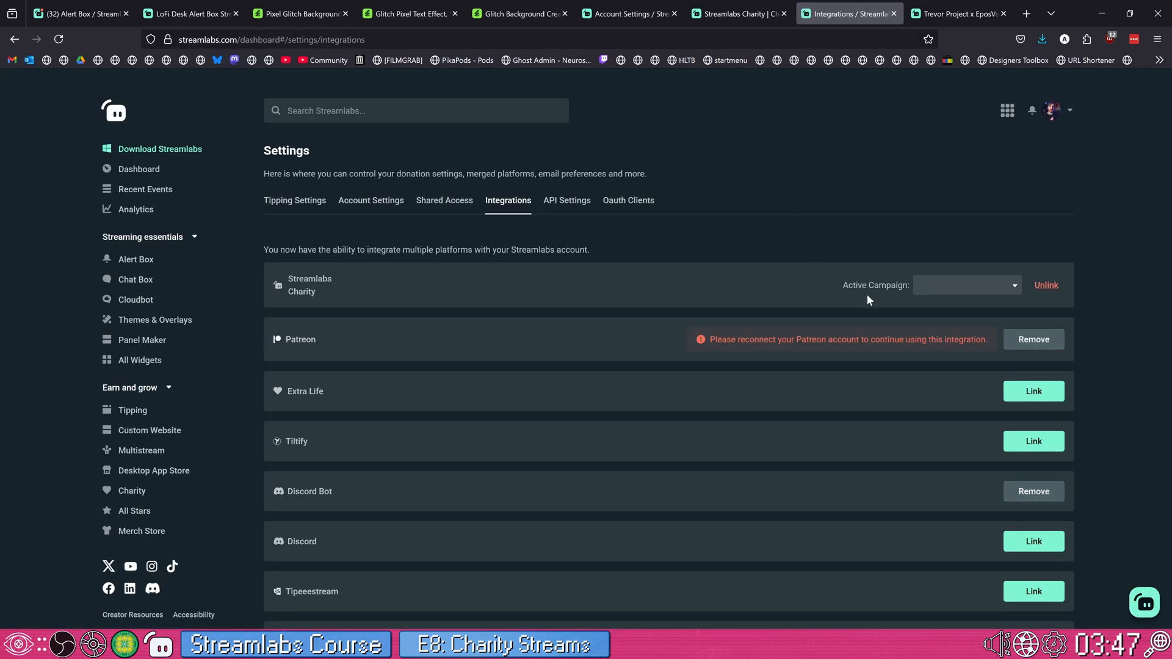
click(951, 285)
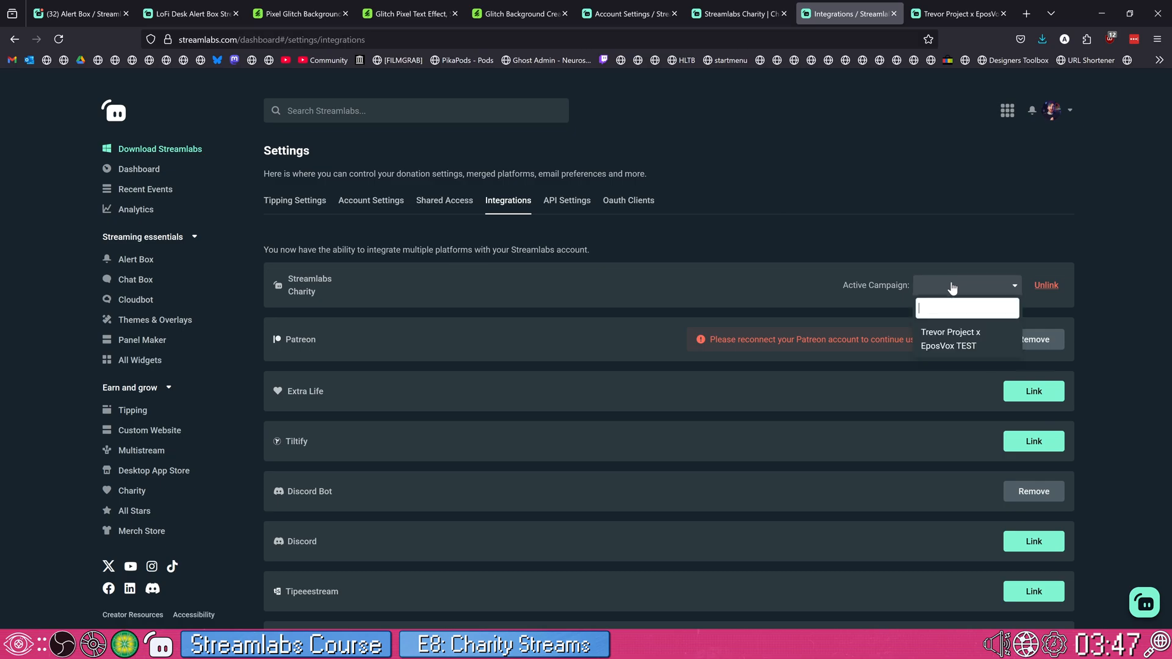
click(946, 333)
click(955, 285)
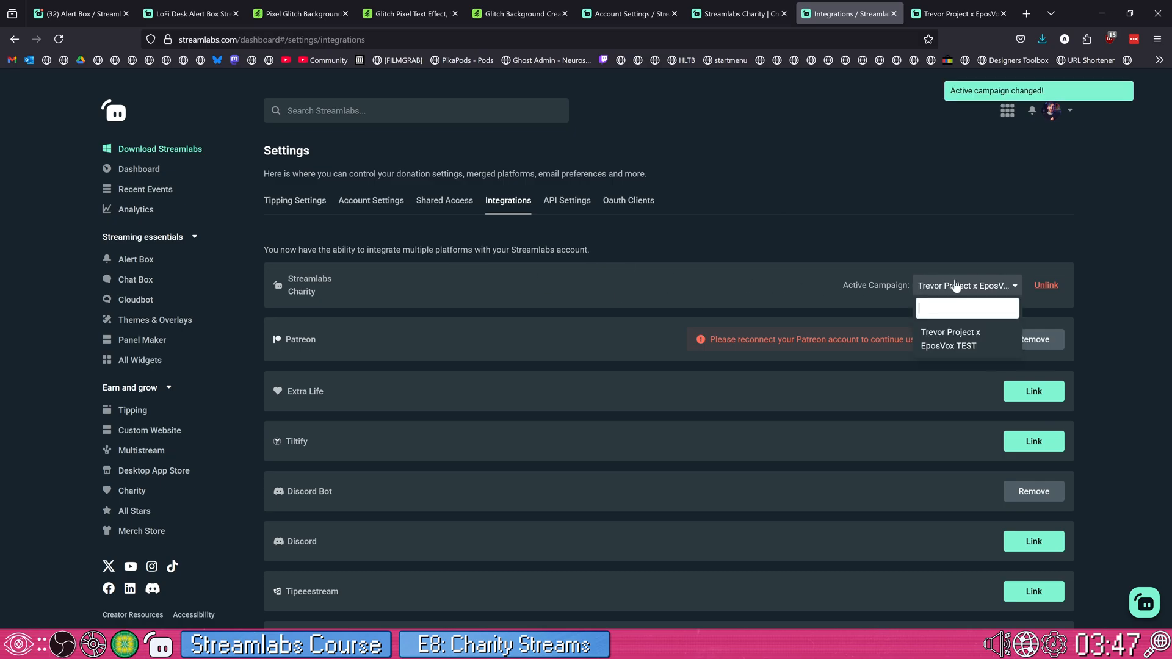
click(921, 283)
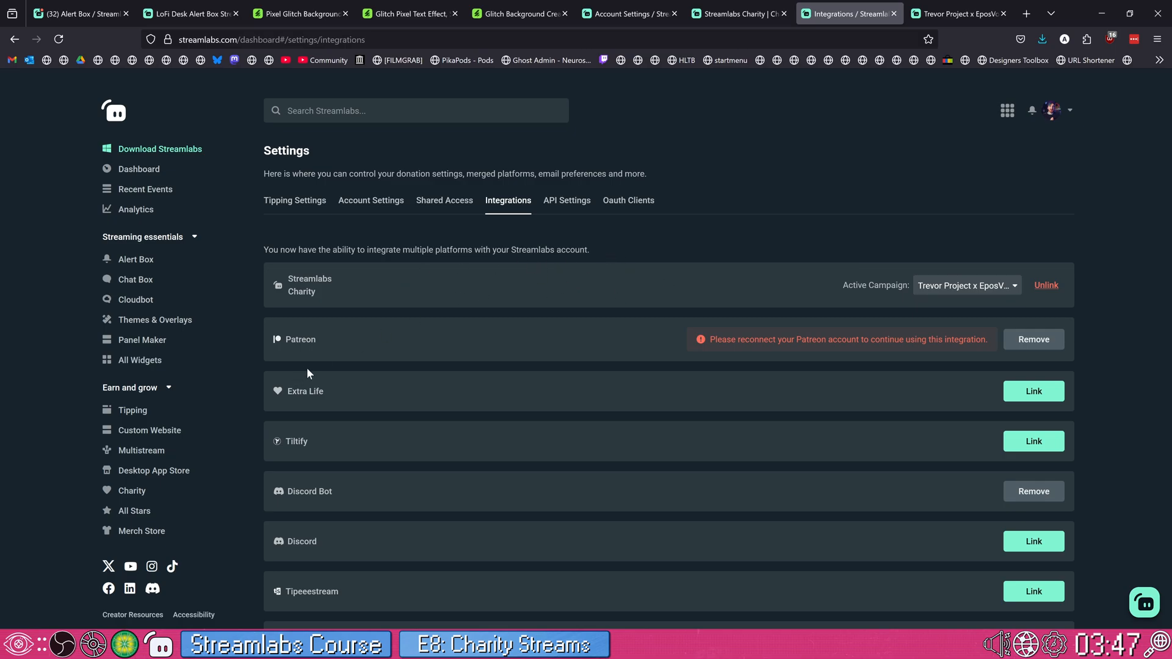
key(ctrl+w)
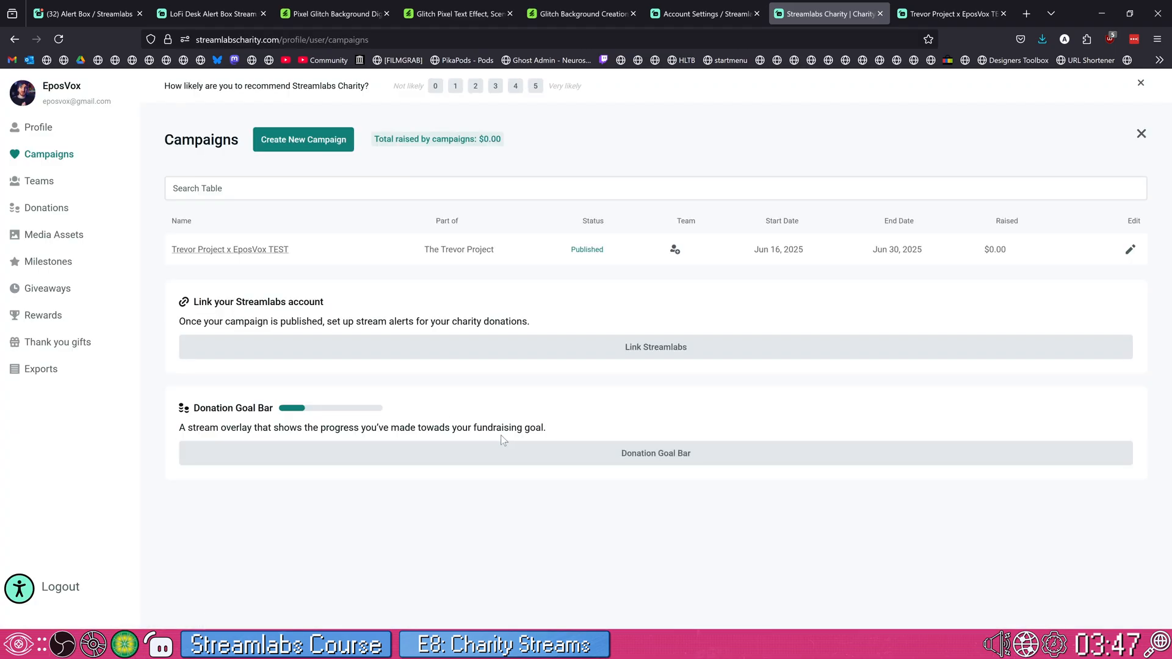
Look through the Teams, Donations and Media Assets pages of the Streamlabs Charity account
click(66, 186)
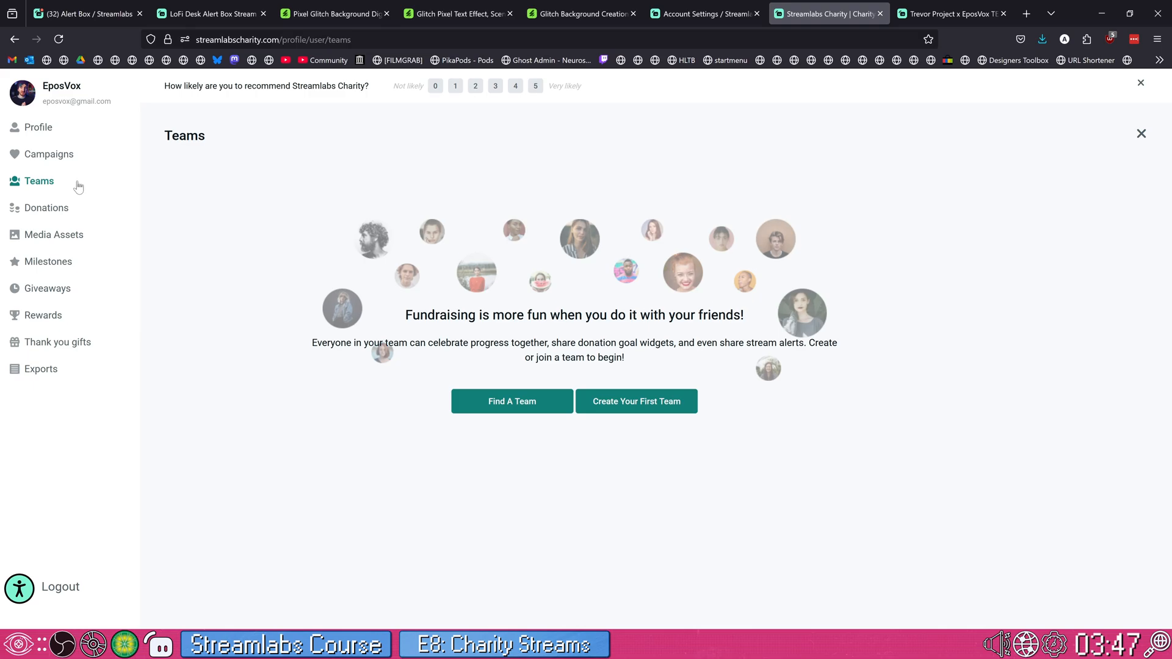
click(71, 210)
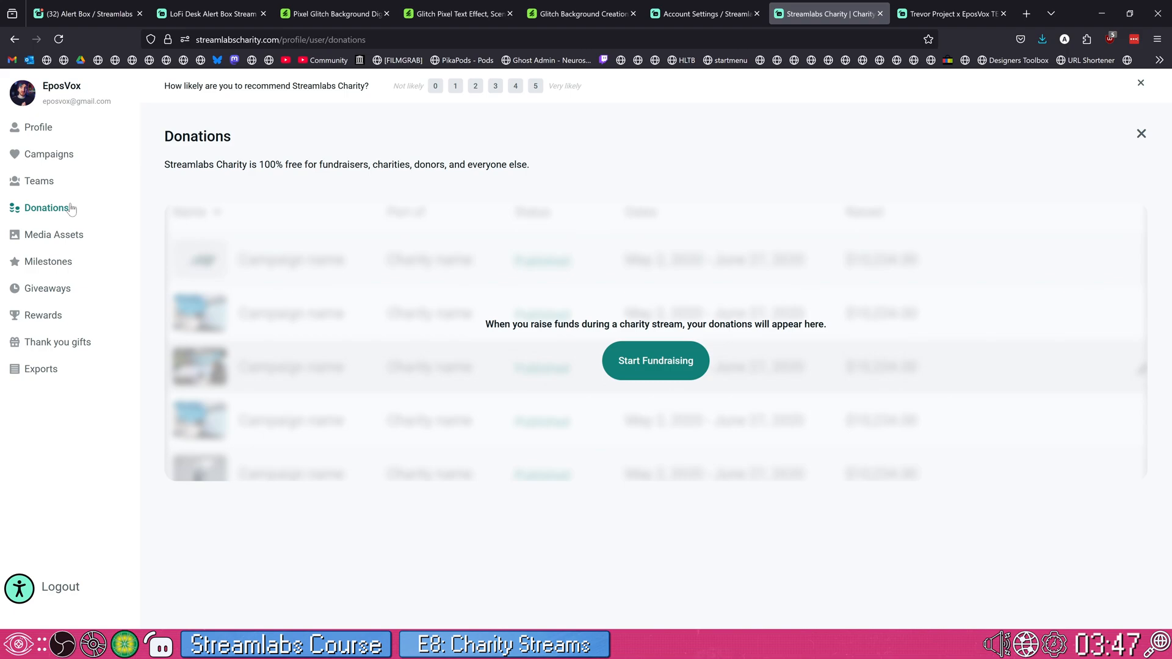
click(67, 233)
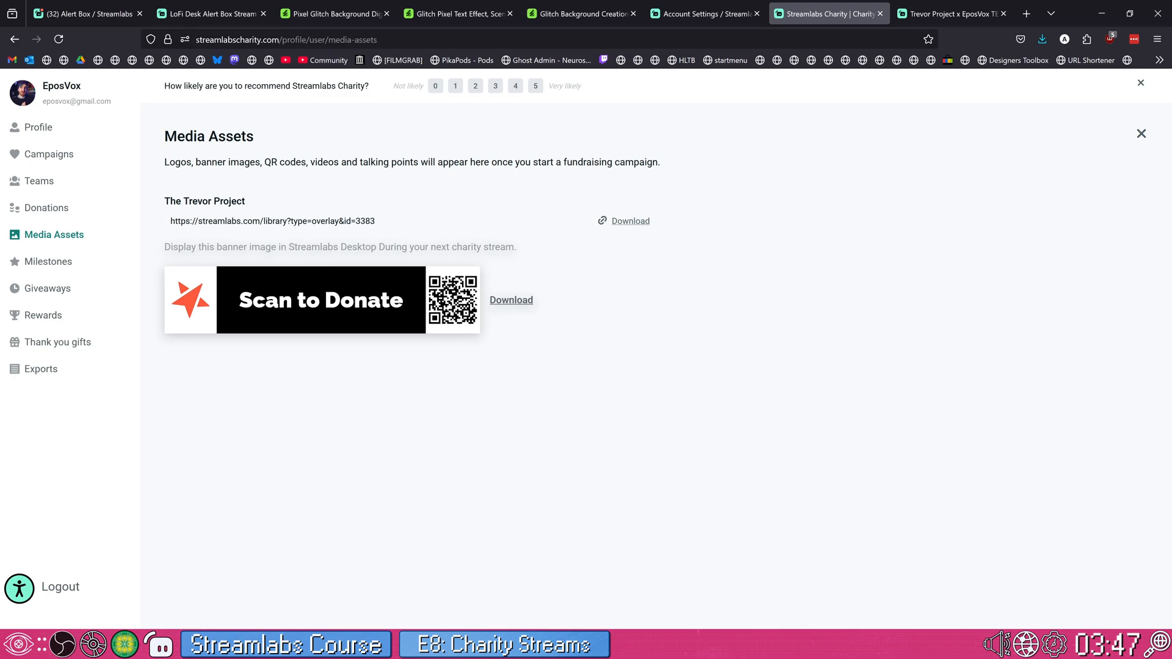
Examine the Milestones page, including the milestone amount field and the sample milestones in the preview
click(81, 267)
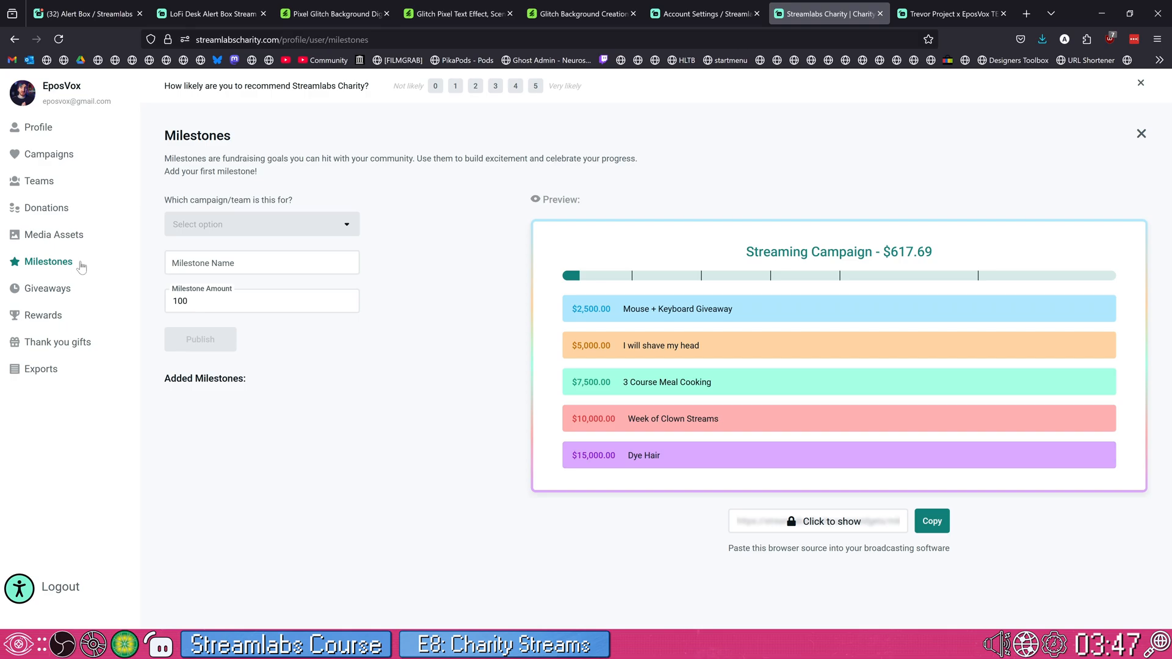
click(215, 296)
mouse_move(635, 281)
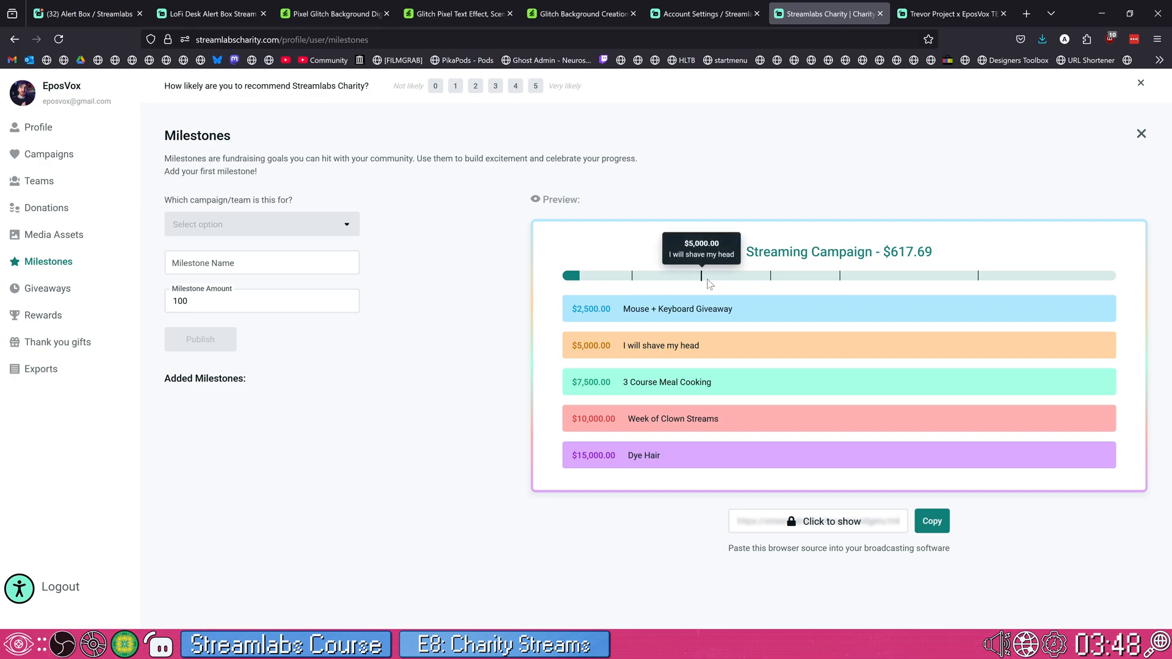
mouse_move(772, 280)
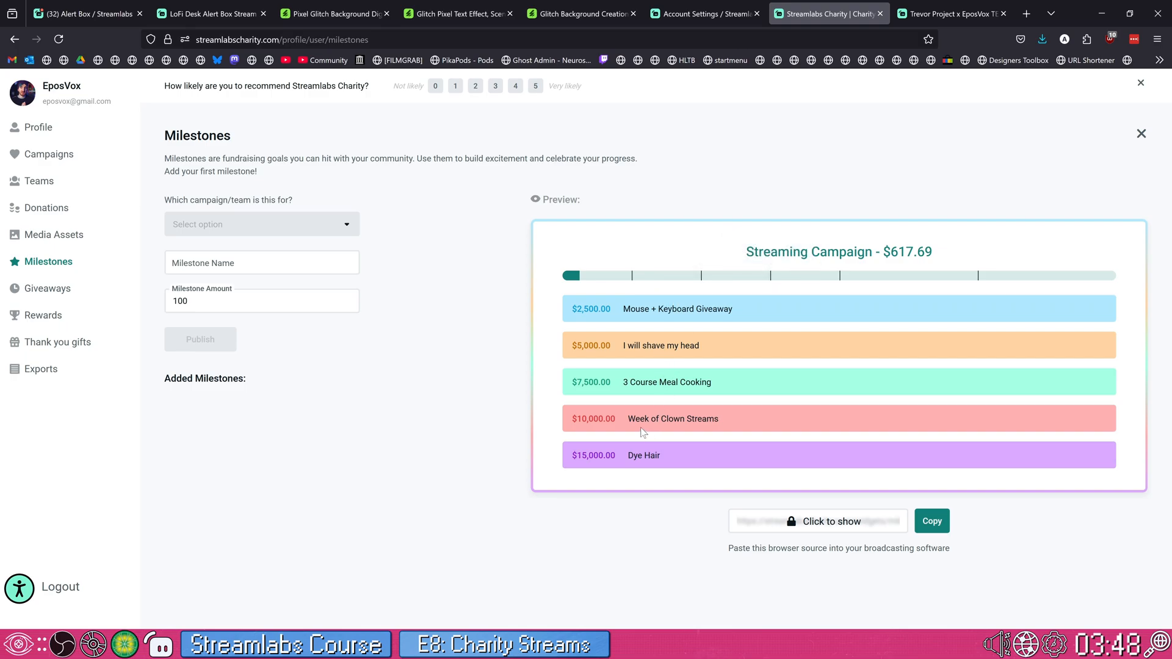
drag(639, 419, 792, 415)
drag(660, 456, 608, 466)
click(479, 433)
View the Giveaways page's setup options and switch to Streamlabs Desktop
click(52, 299)
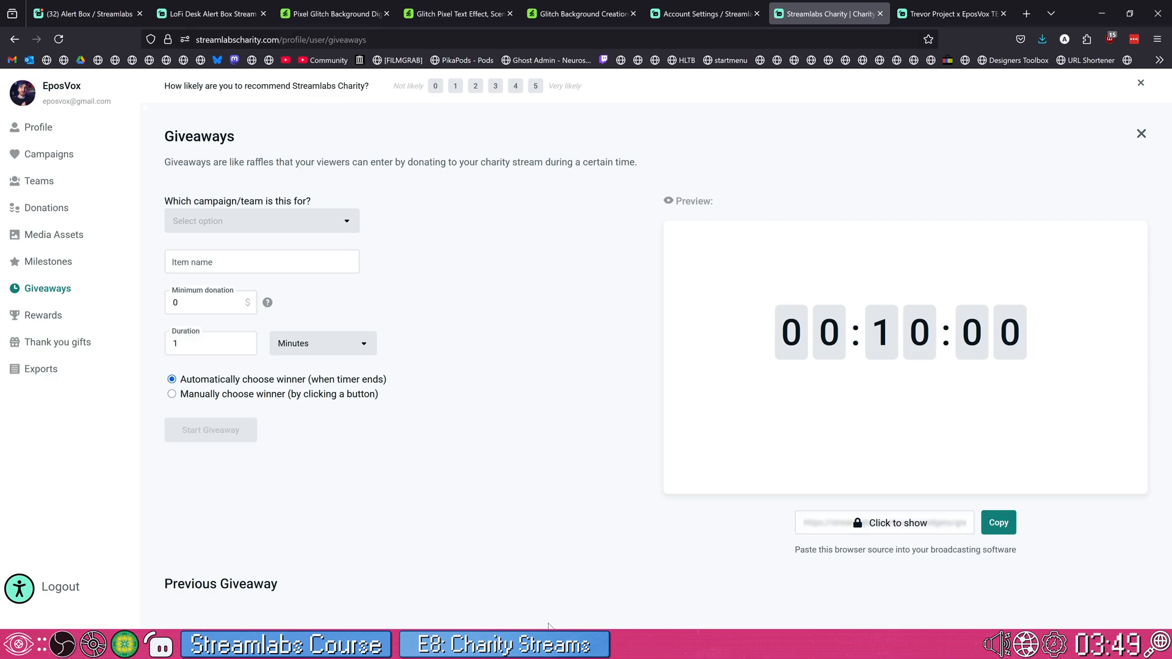
click(500, 645)
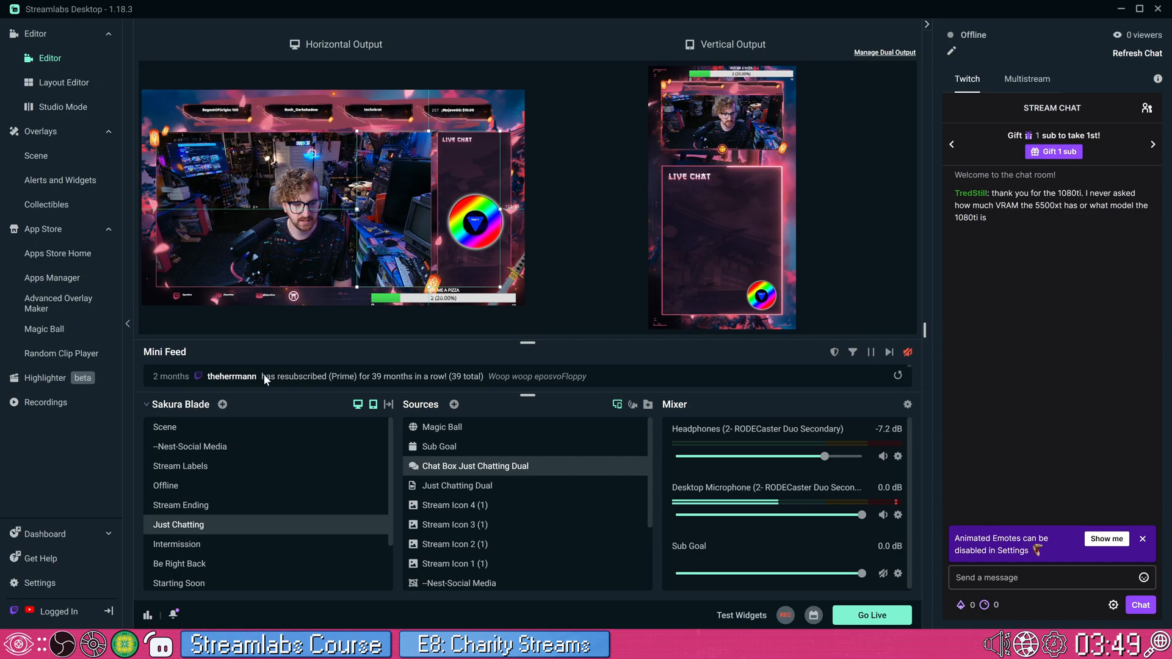
Create a new scene named Charitty Test in the Sakura Blade collection
click(223, 404)
key(BackSpace)
key(BackSpace)
key(BackSpace)
key(BackSpace)
key(BackSpace)
key(BackSpace)
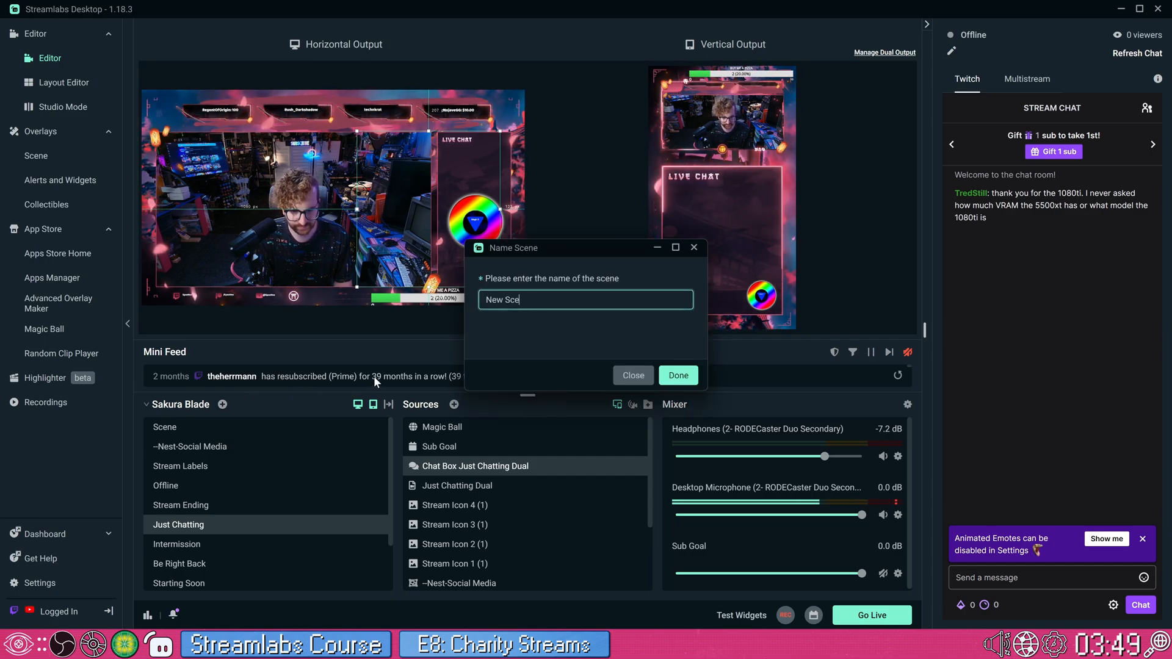
key(BackSpace)
key(BackSpace)
key(BackSpace)
text(Charitty)
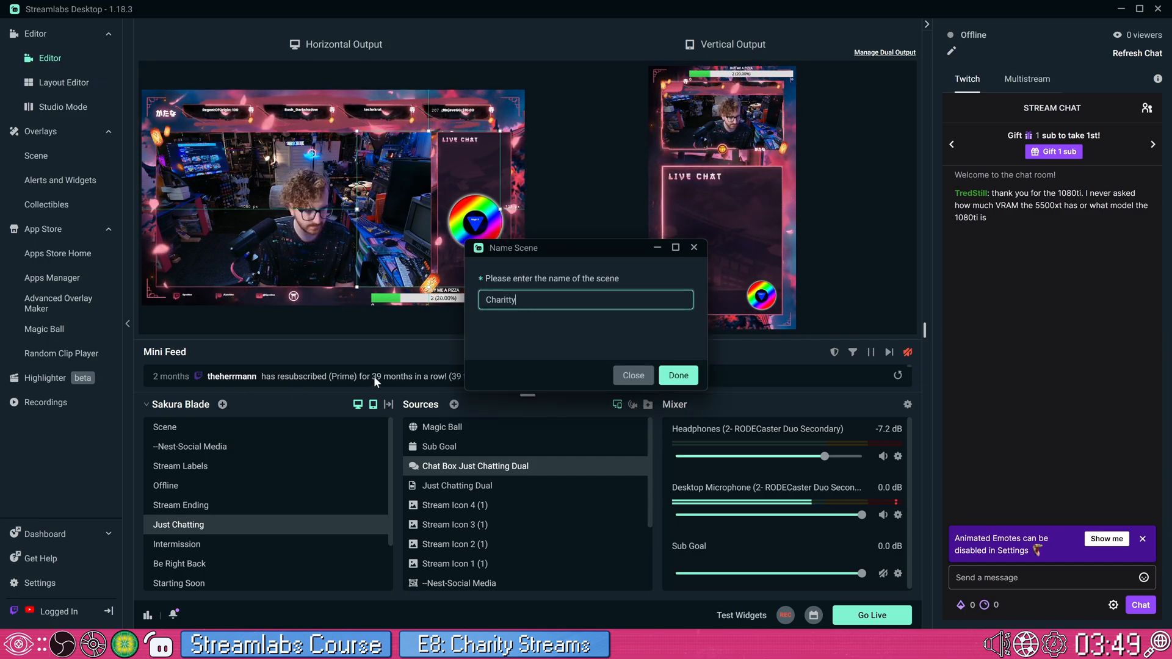
text( Test)
key(Return)
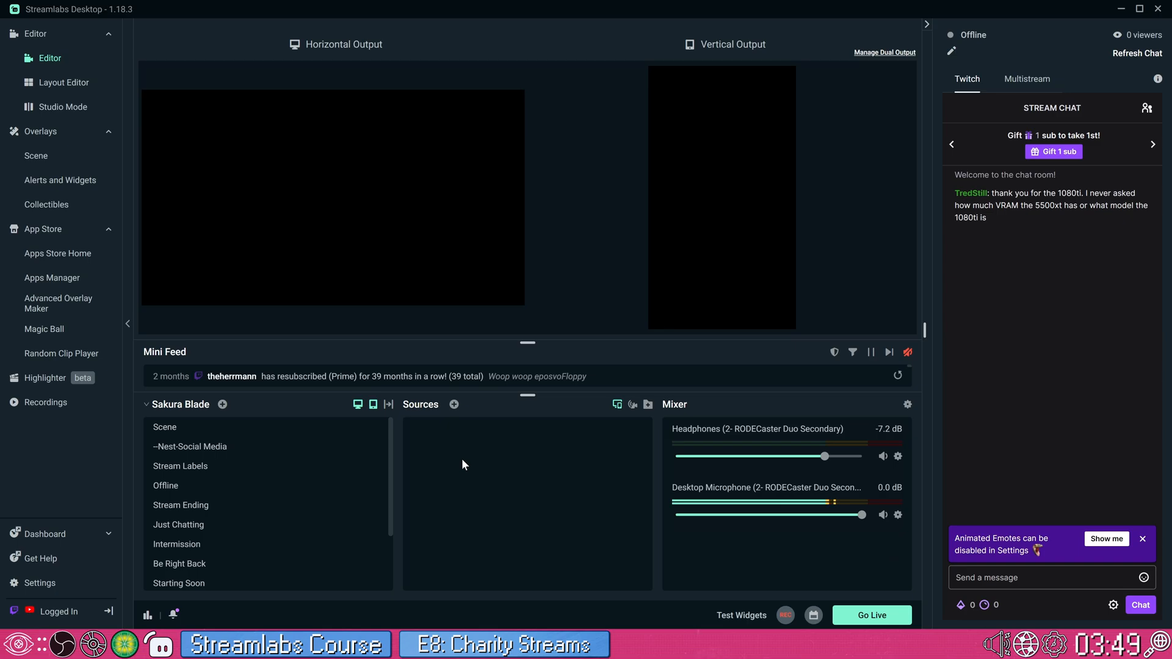
Add a Streamlabs Charity Donation Goal source with its default name and place it in the lower-left corner of the horizontal canvas
click(453, 405)
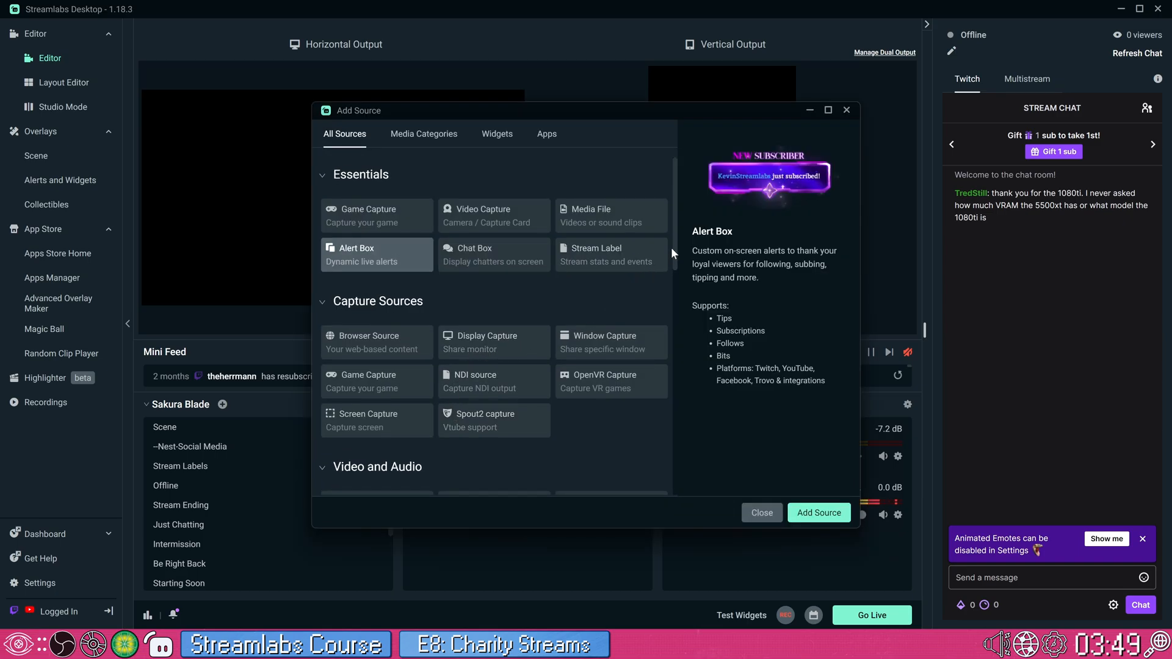
scroll(479, 301, down, 10)
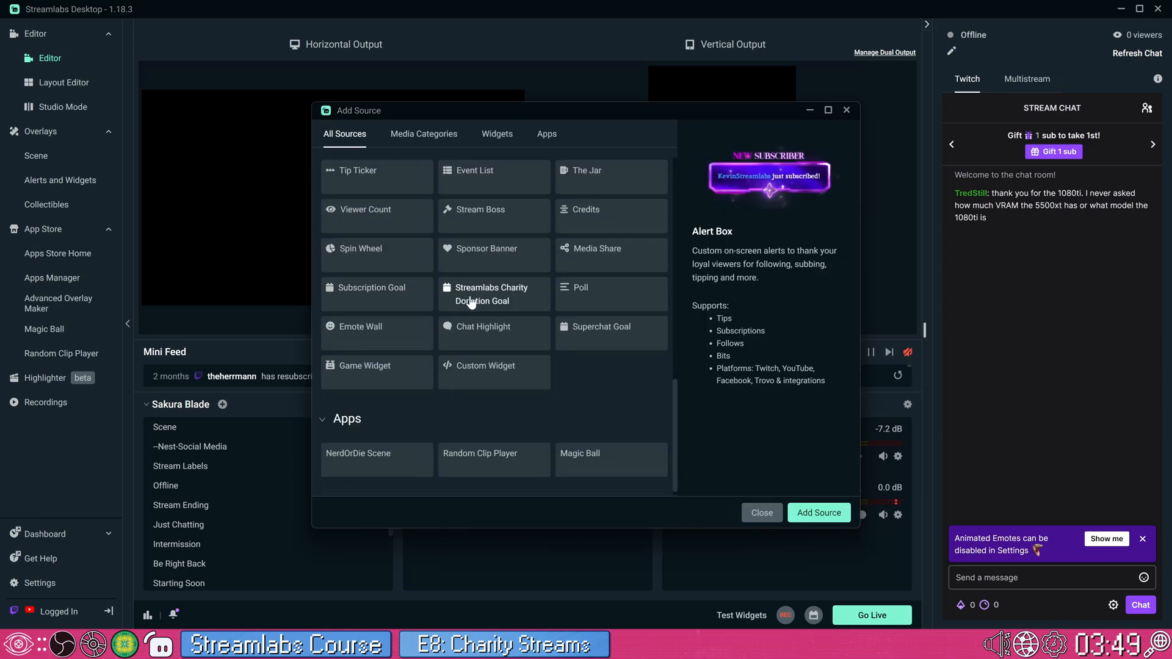
click(471, 304)
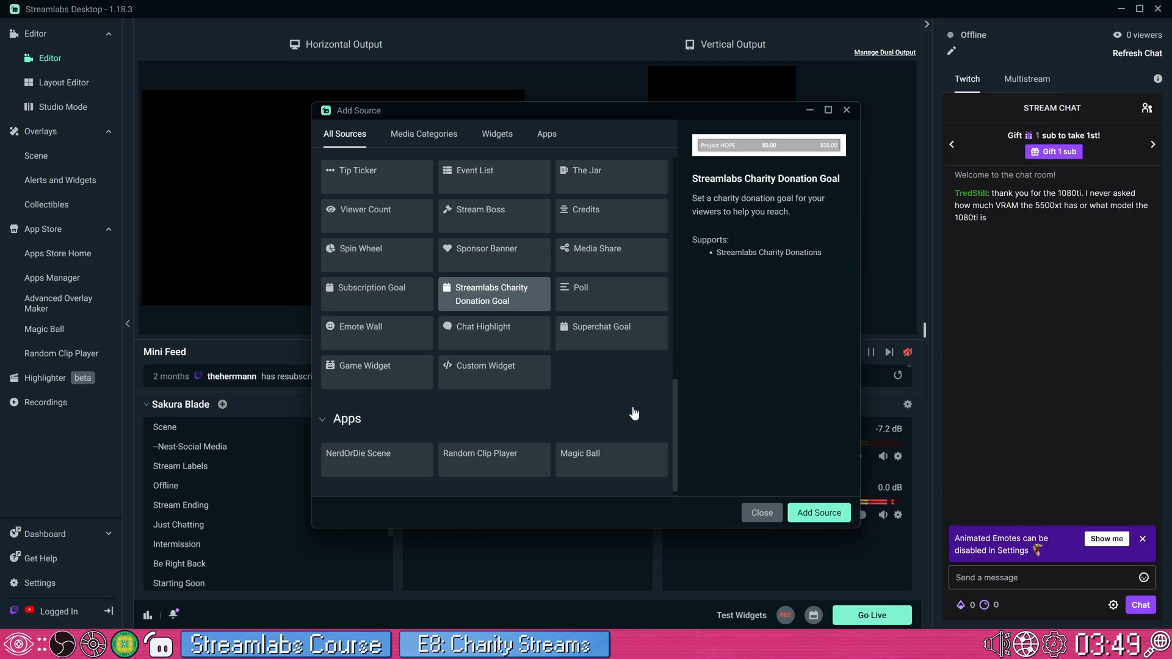
scroll(591, 391, up, 2)
scroll(591, 394, up, 2)
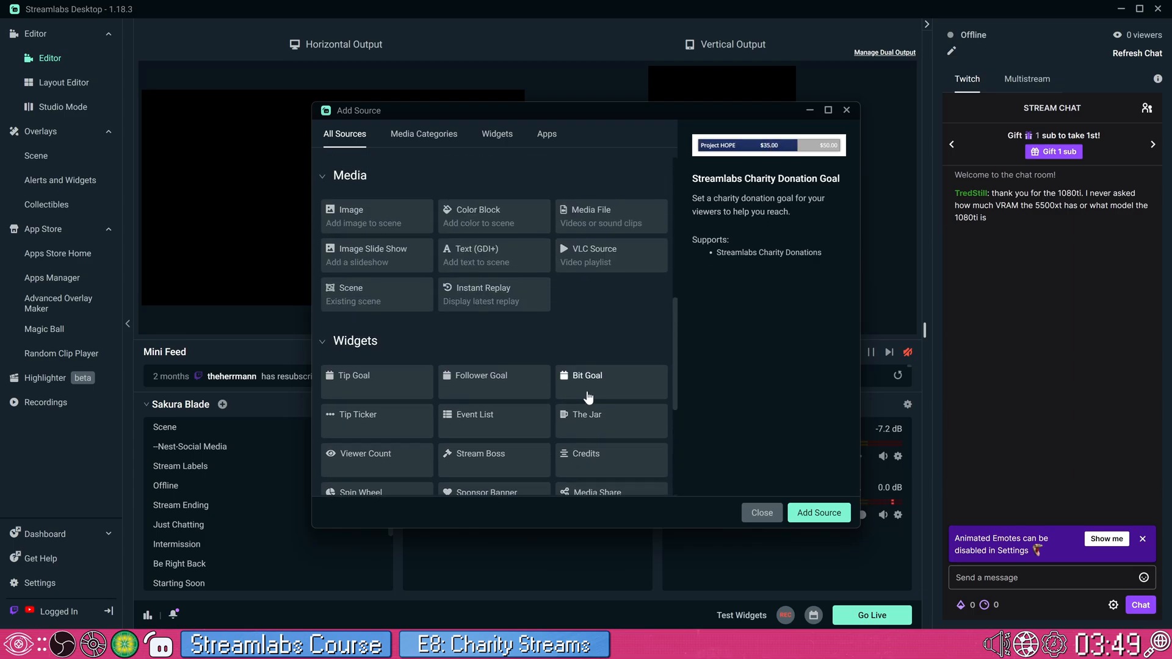
click(826, 504)
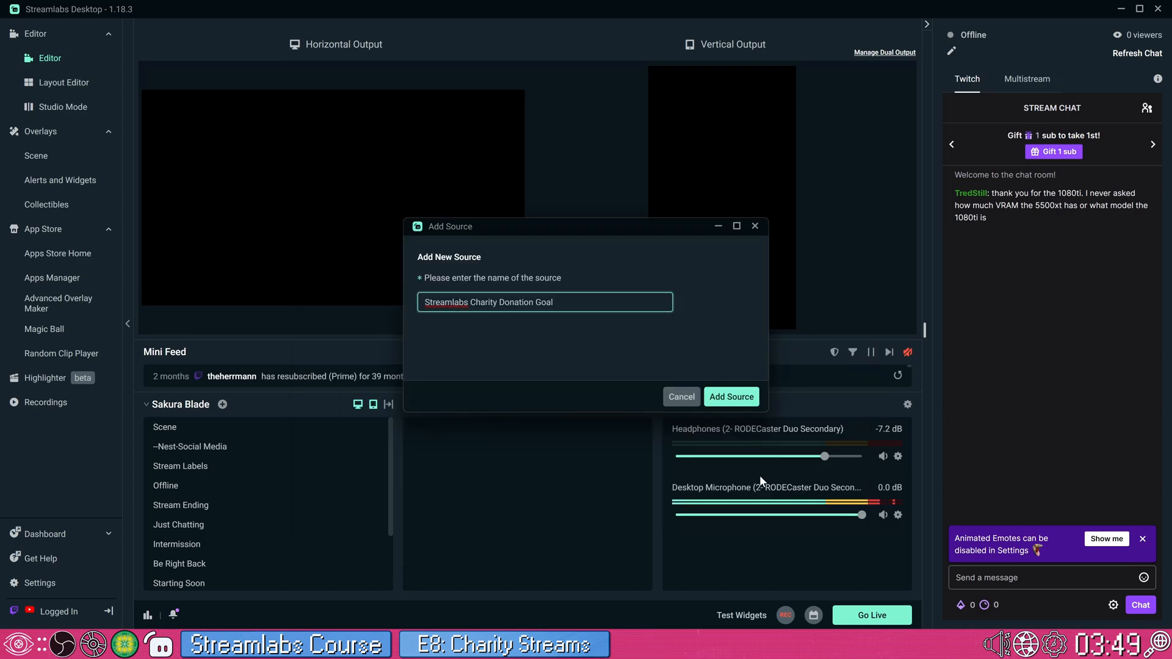
click(746, 395)
drag(223, 282, 258, 293)
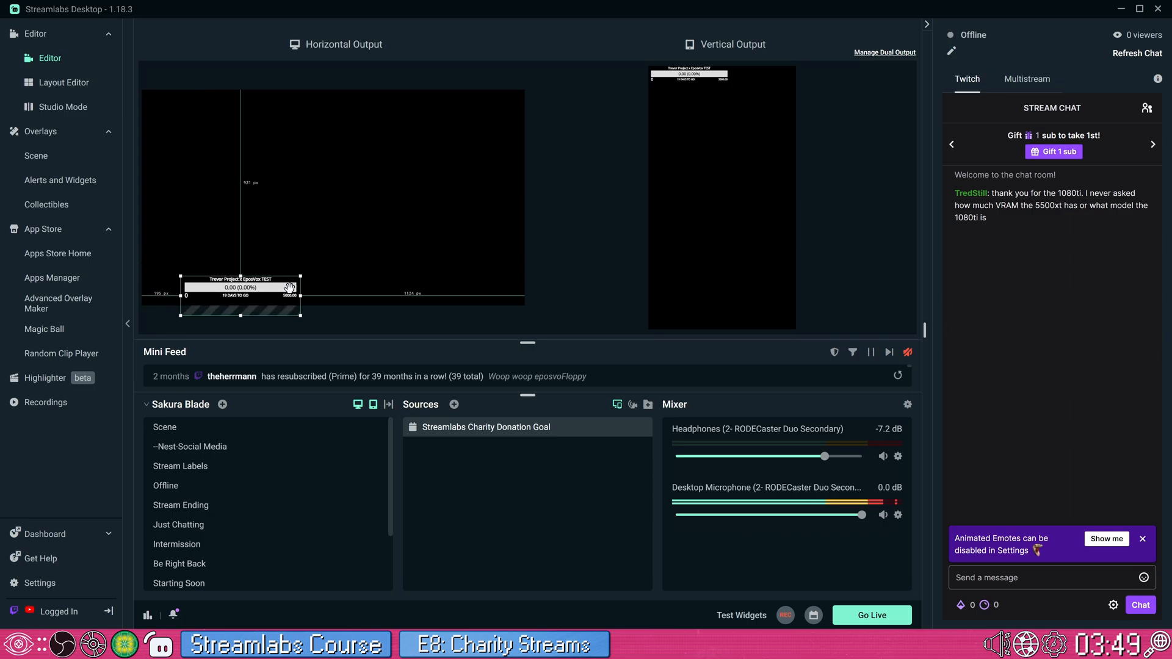
drag(274, 285, 235, 285)
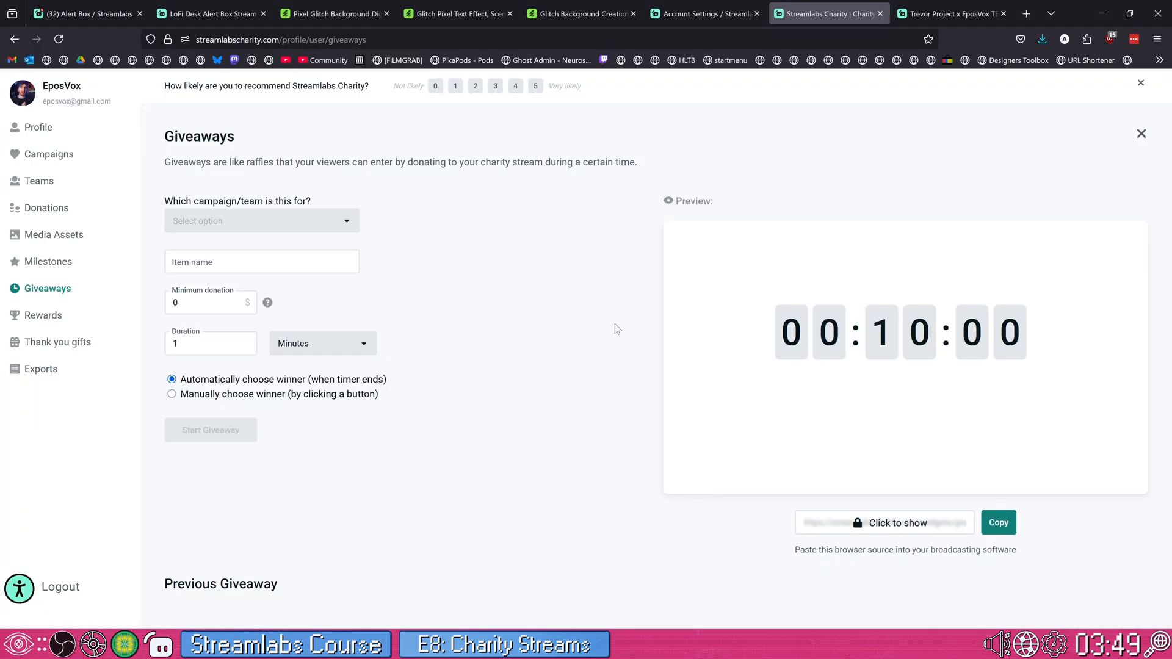
Copy the giveaway widget link from the Streamlabs Charity website and add a Browser Source named Charity Giveaway in Streamlabs Desktop
click(991, 527)
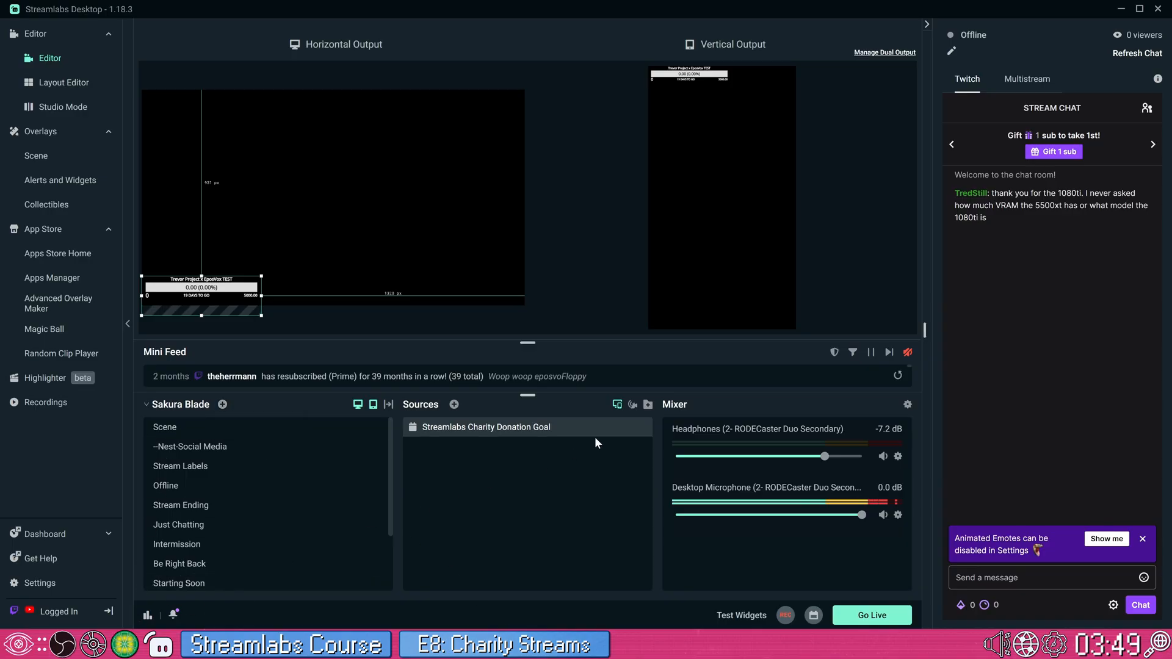
click(453, 404)
click(427, 134)
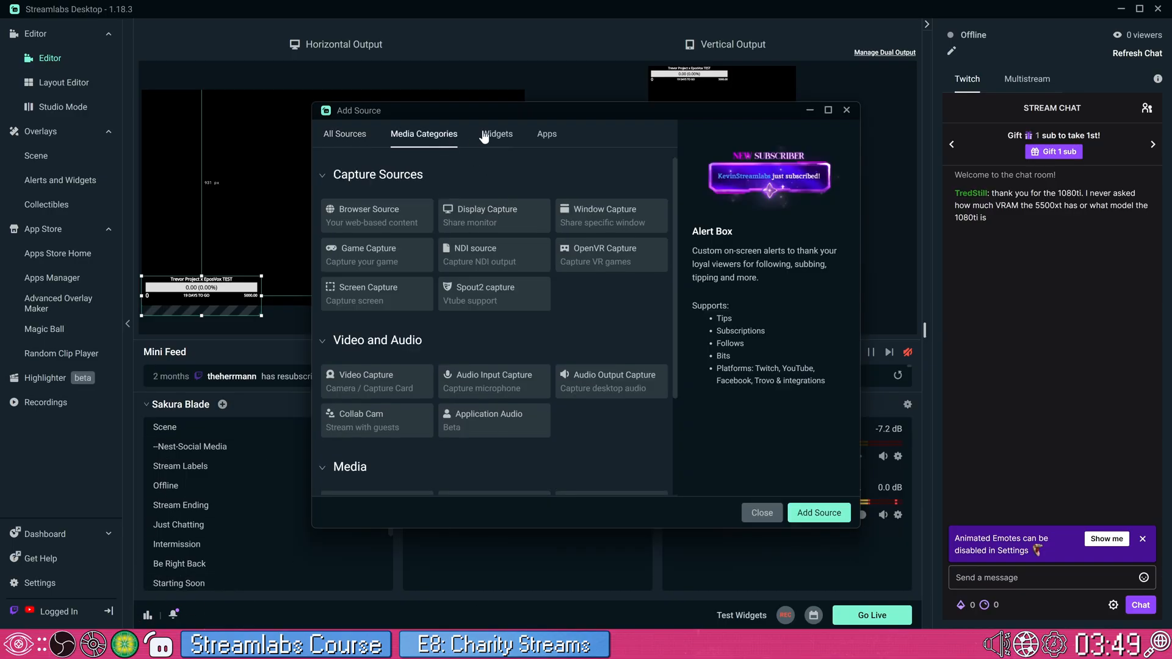
click(495, 136)
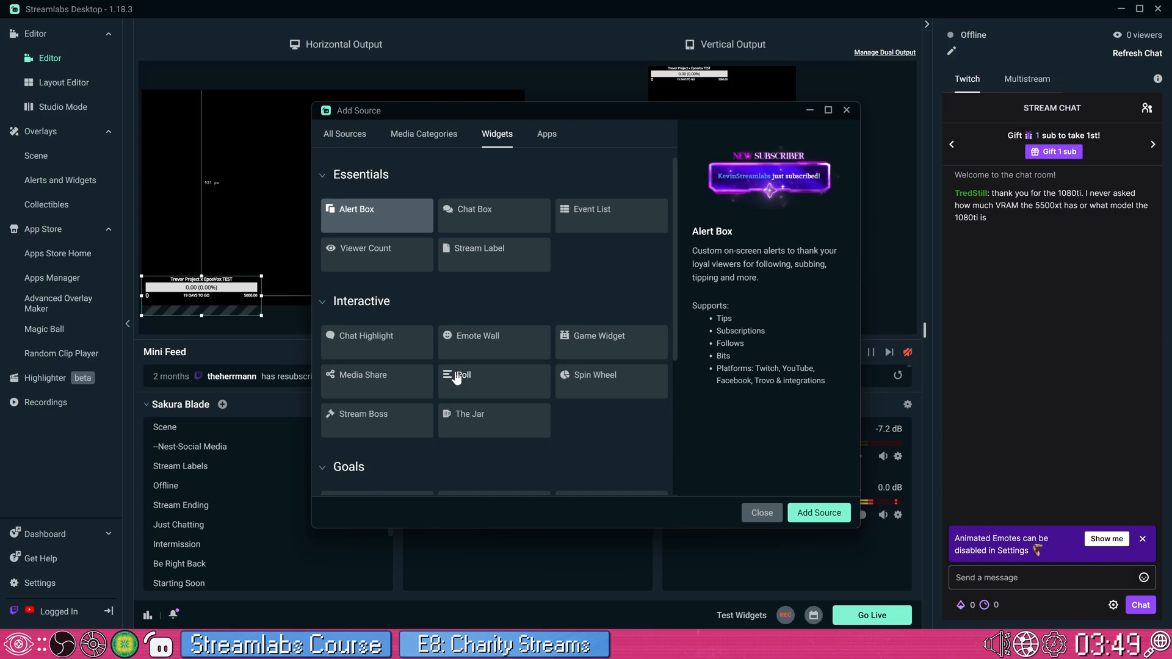
scroll(455, 362, down, 3)
click(345, 134)
click(366, 340)
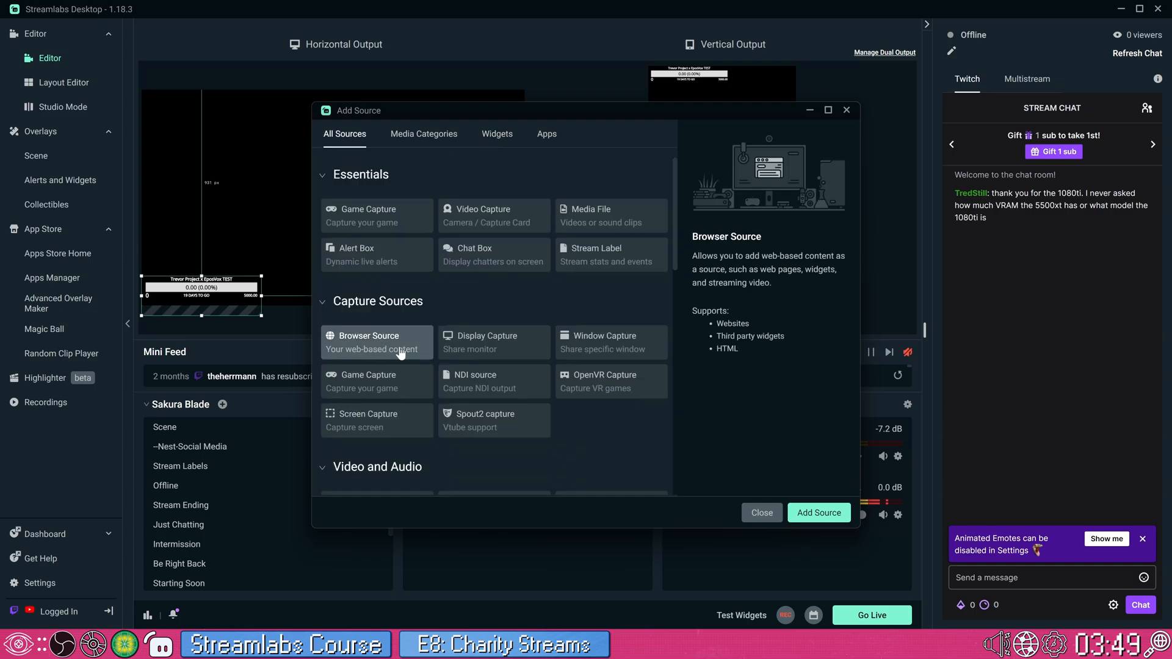
click(817, 512)
key(ctrl+a)
text(Charity Gi)
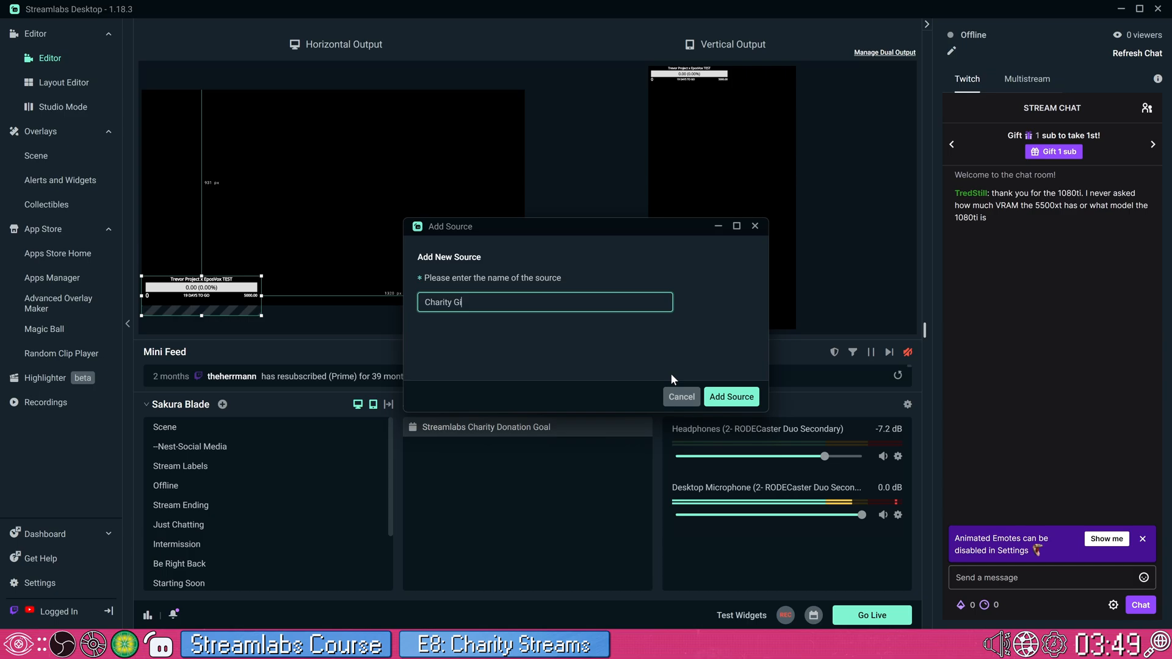
text(veaway)
key(Return)
Replace the Charity Giveaway source's URL with the copied private giveaway widget link and close its settings
click(605, 261)
key(ctrl+a)
key(ctrl+v)
click(640, 331)
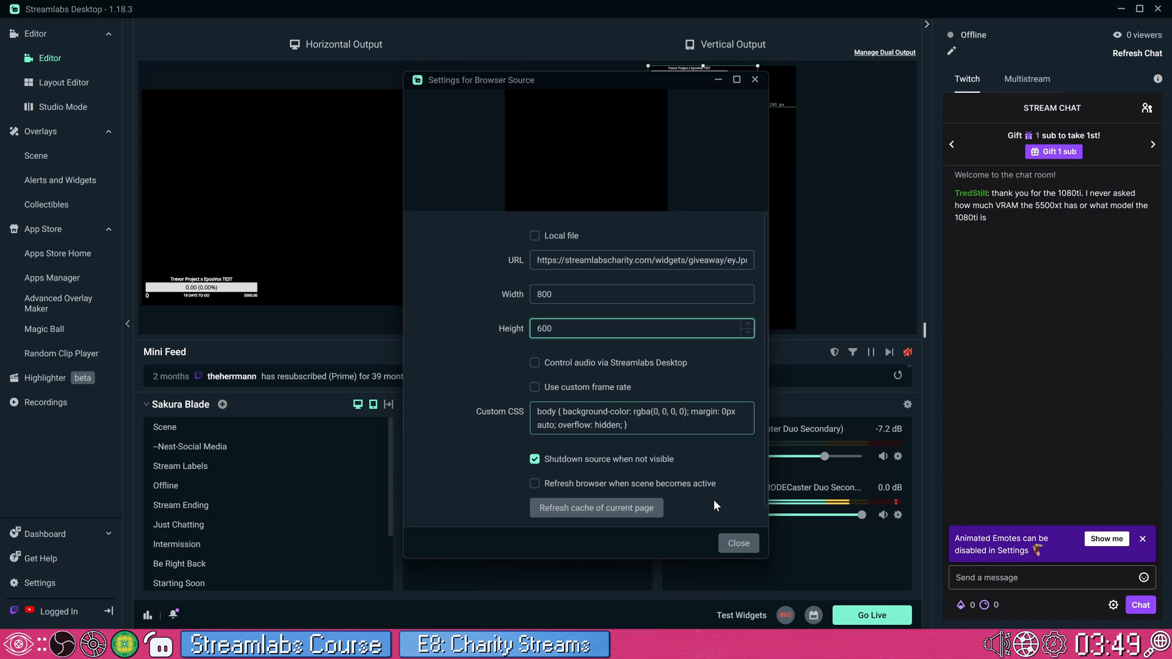
click(739, 544)
Enlarge the Charity Giveaway timer on the horizontal canvas and place it about 411 px from the left edge and 81 px from the top
drag(268, 169, 425, 215)
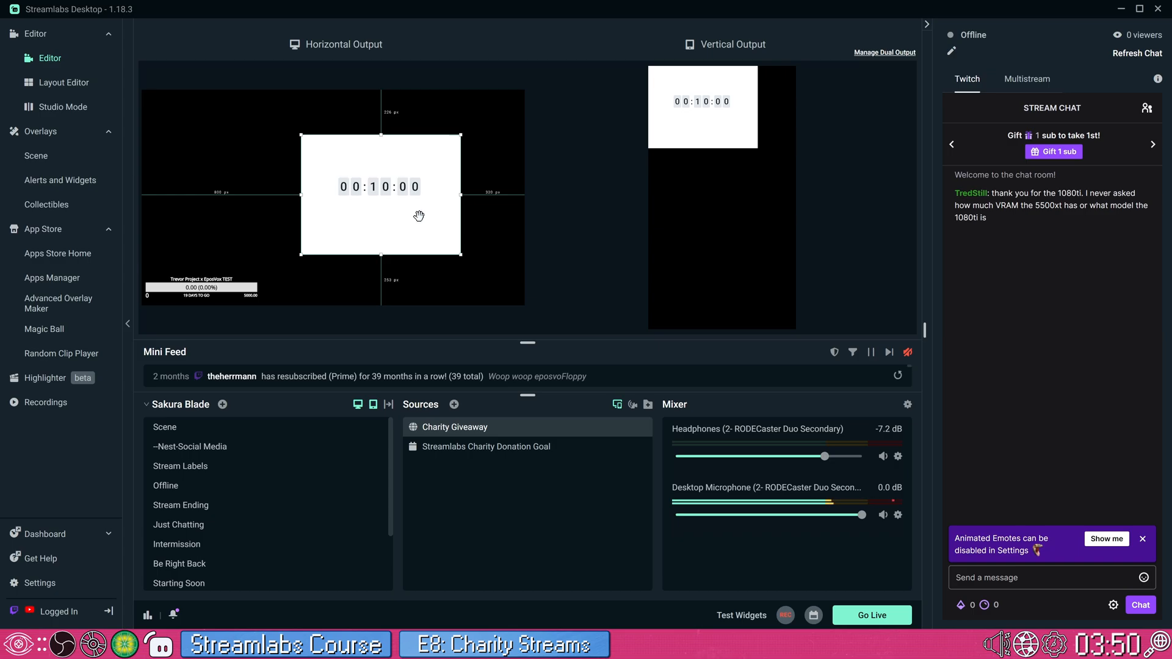
drag(460, 255, 529, 295)
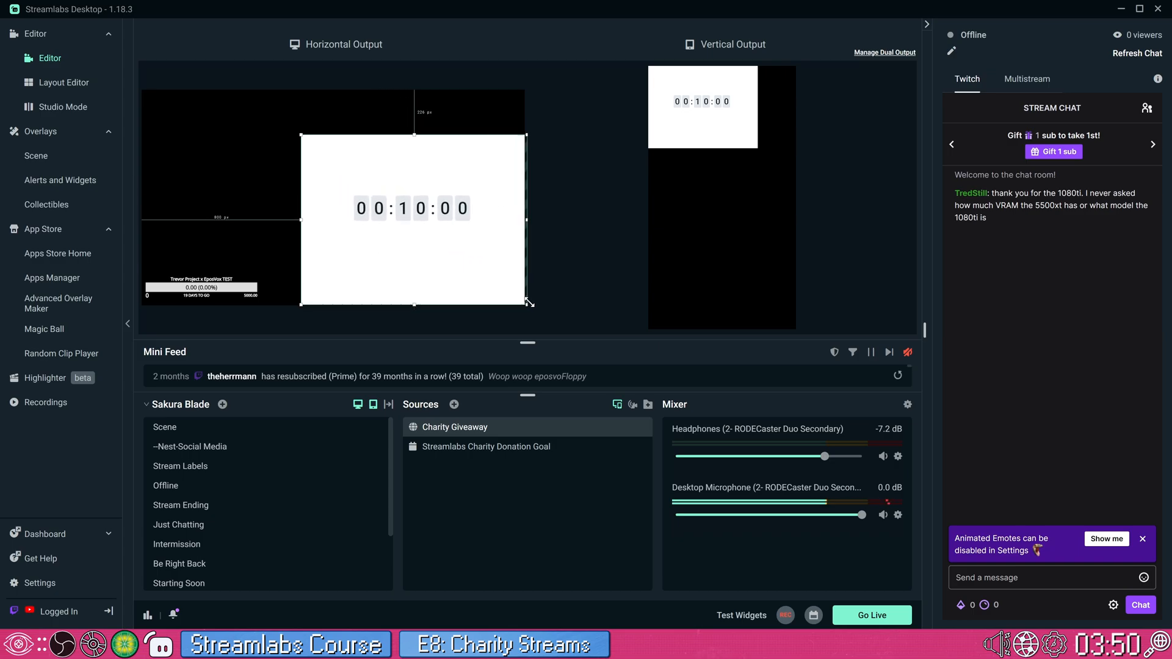
drag(482, 251, 405, 232)
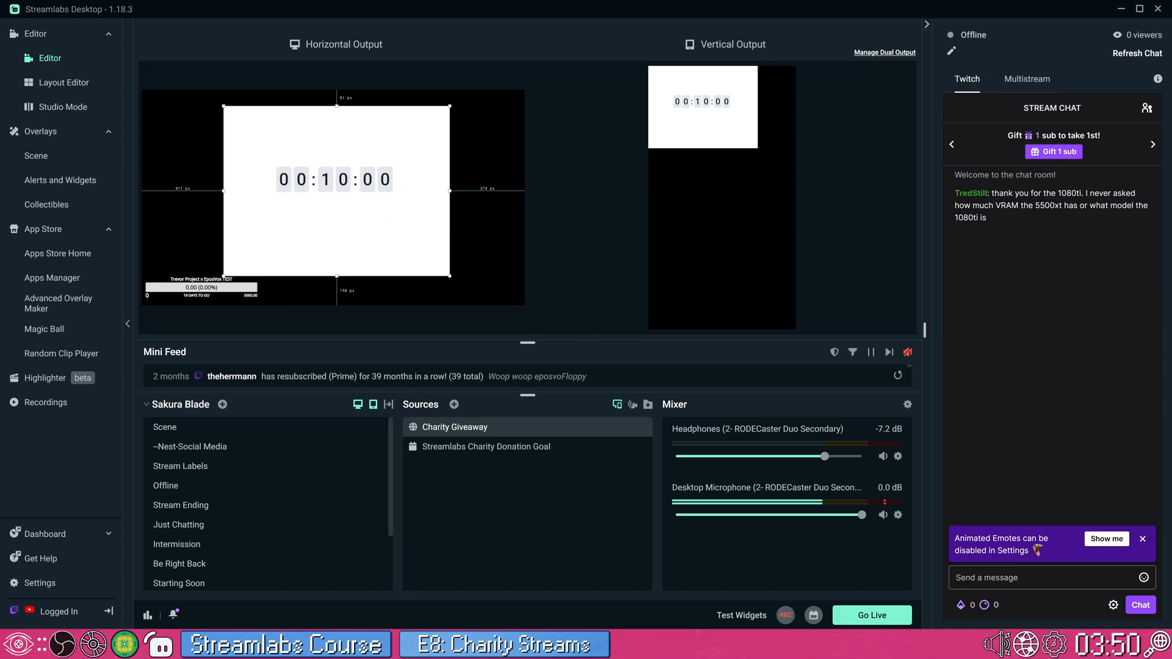
Switch to the Streamlabs Charity website and look through its Rewards, Thank you gifts, Exports, Profile and Campaigns pages
click(400, 644)
click(63, 314)
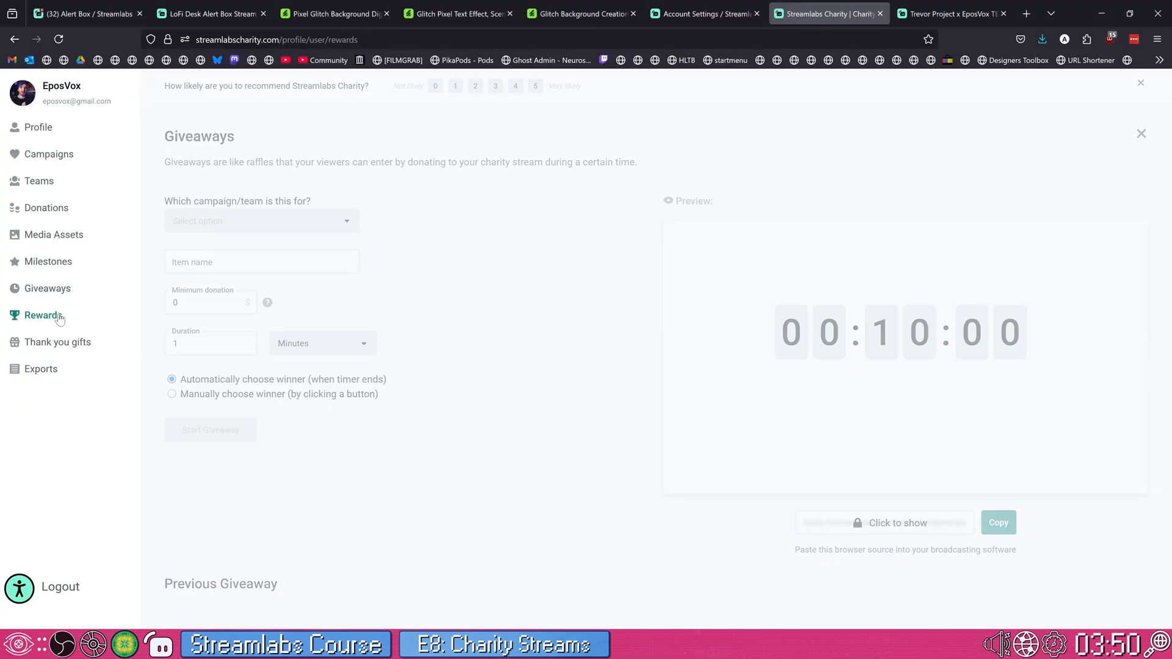
scroll(511, 407, down, 5)
scroll(510, 408, up, 5)
click(58, 341)
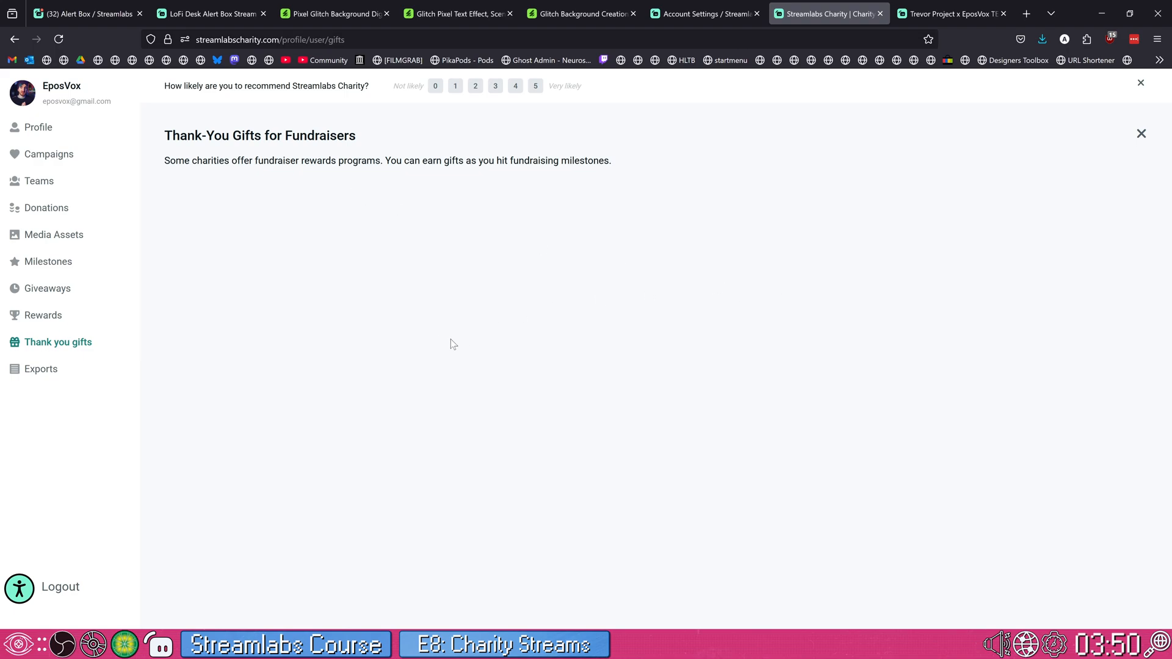
click(76, 373)
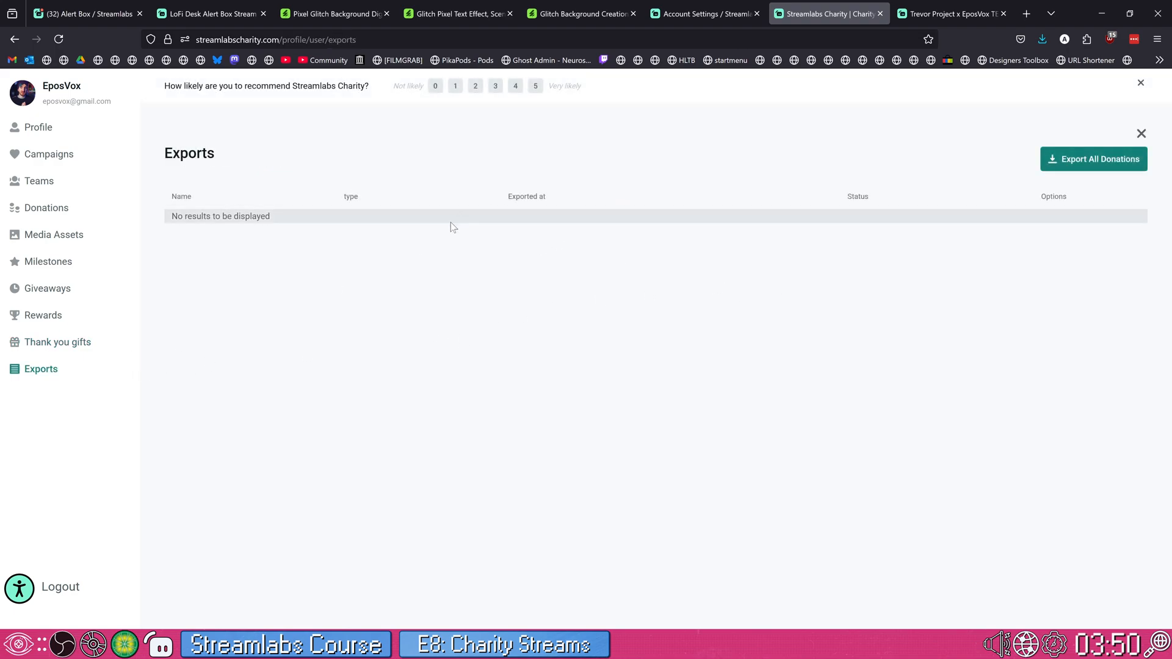
click(76, 134)
click(82, 160)
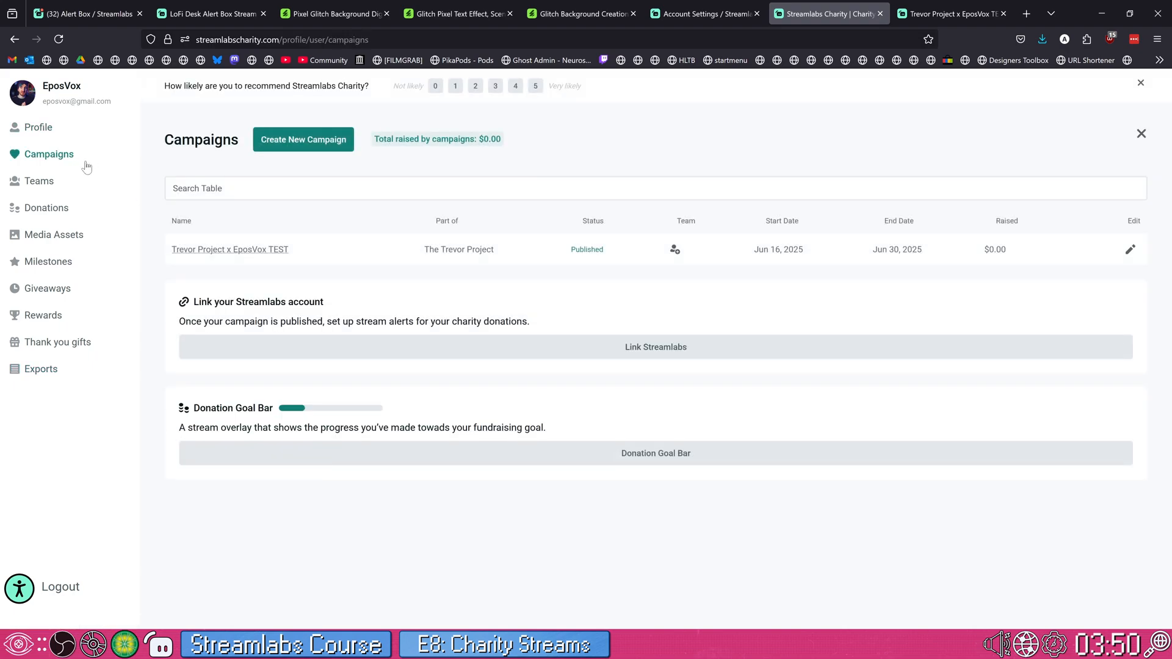
click(164, 185)
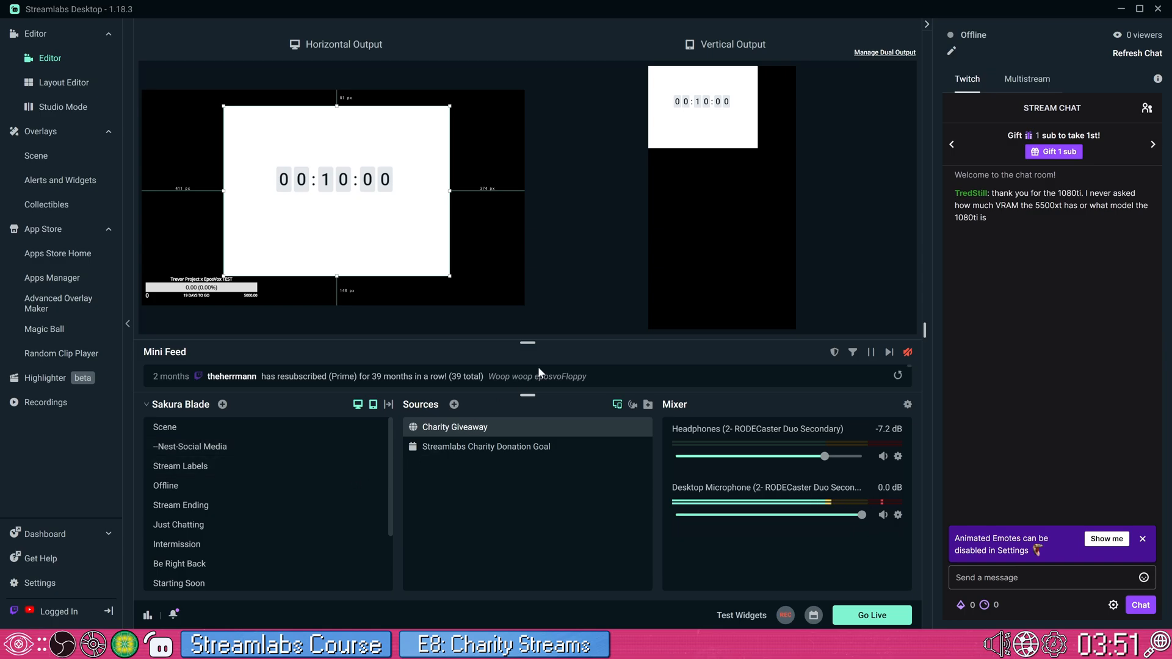
Move the Charity Giveaway timer to the lower part of the vertical canvas, about 1027 px below its top edge
drag(709, 136, 726, 269)
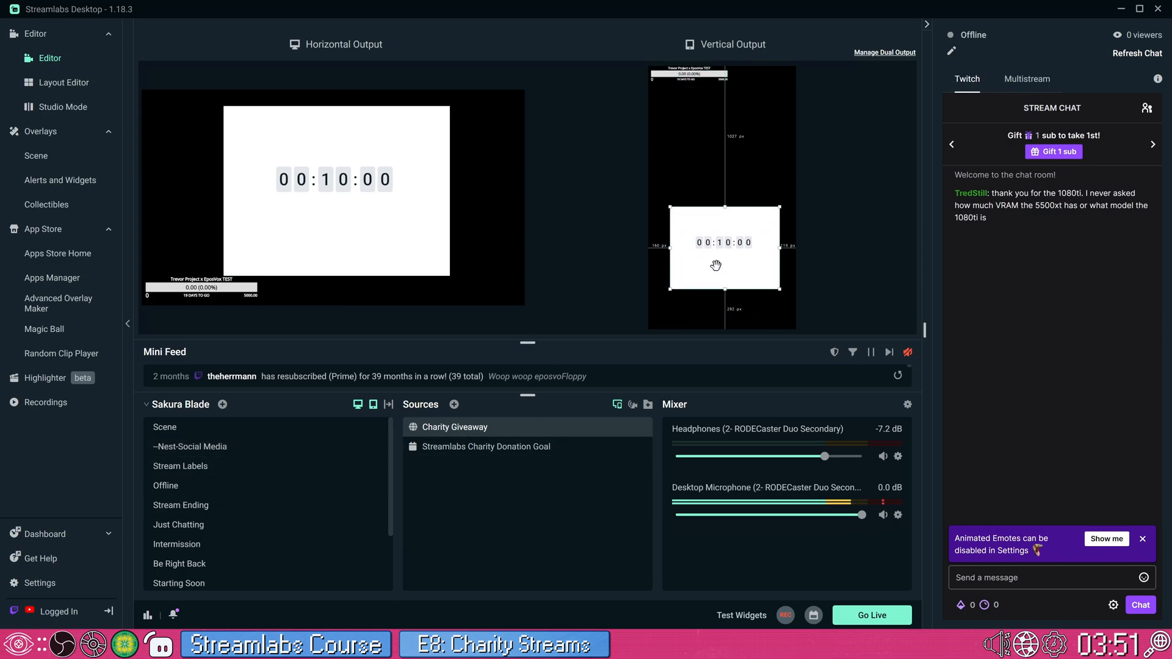